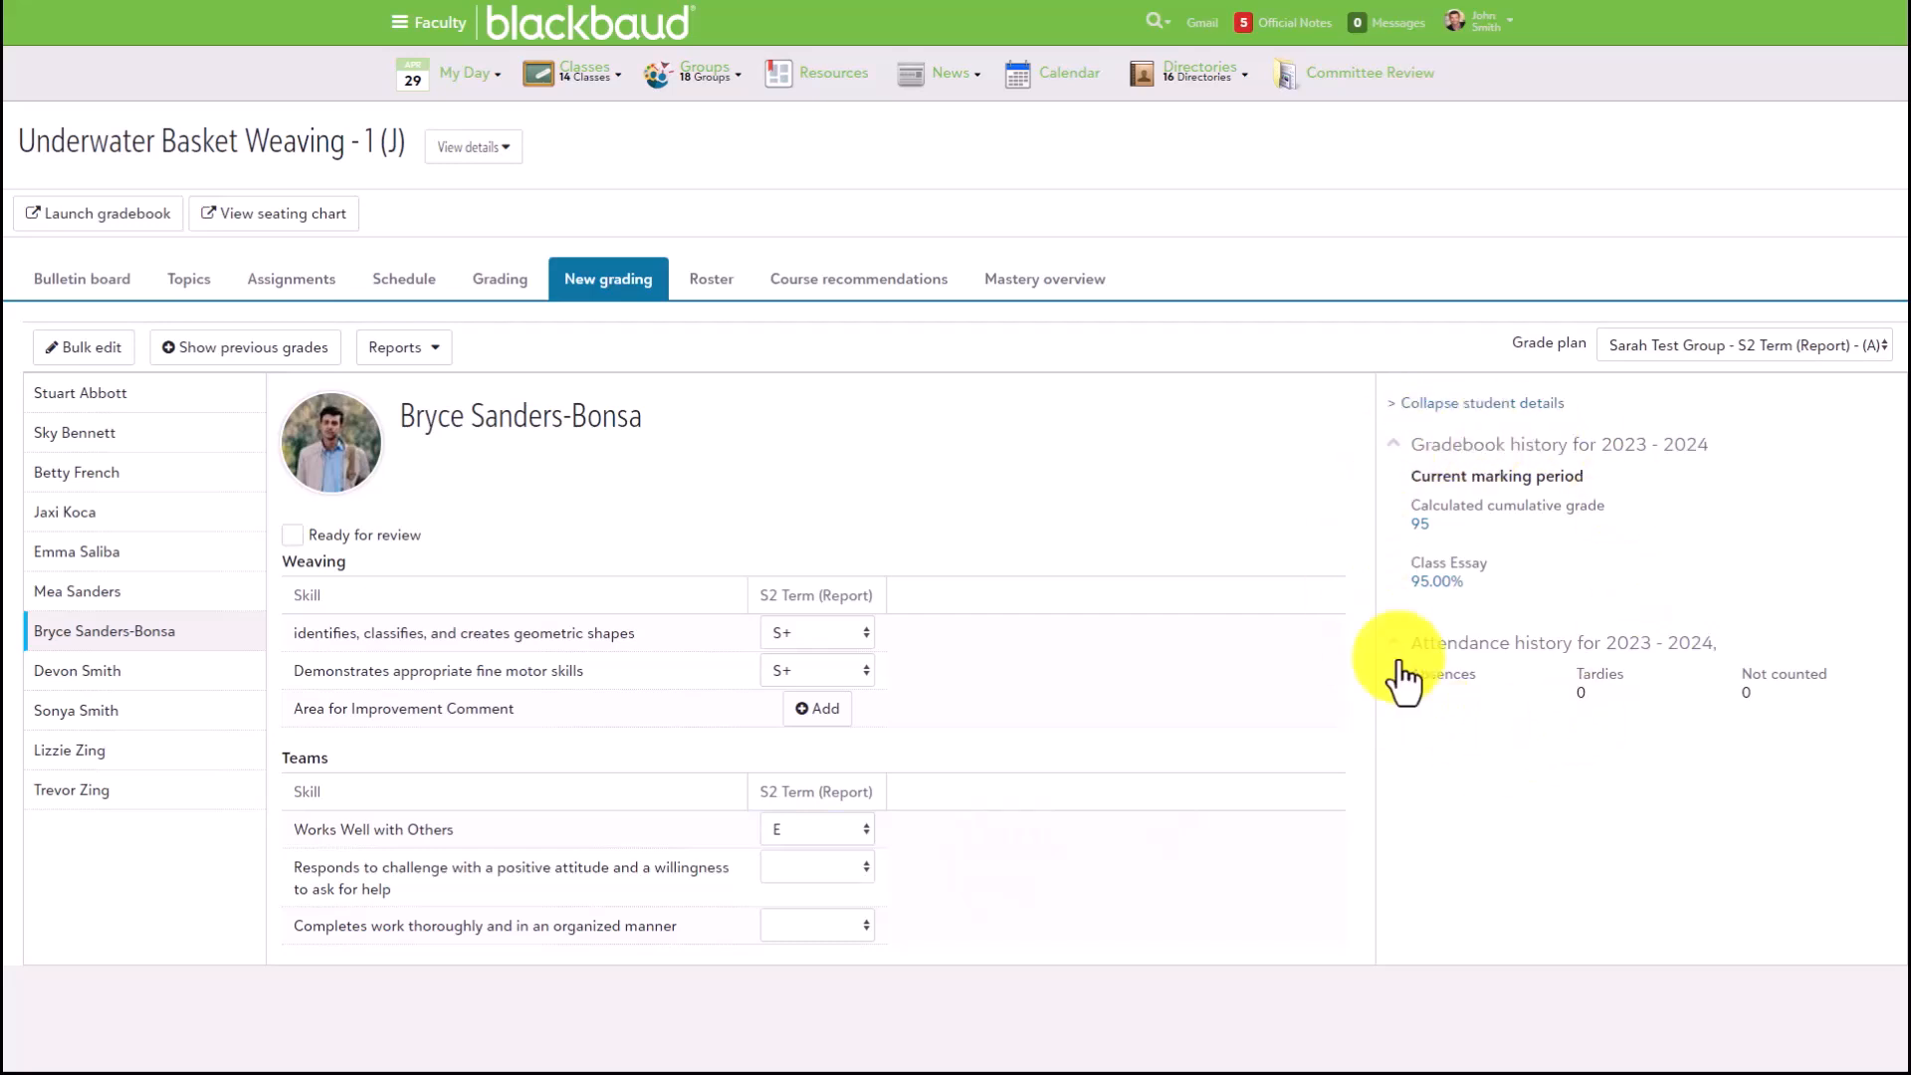
# - Examine the gradebook history and attendance history for 2023 - 2024 in the selected student's details
pyautogui.moveTo(1431, 475); pyautogui.dragTo(1580, 481)
pyautogui.moveTo(1436, 642); pyautogui.dragTo(1711, 643)
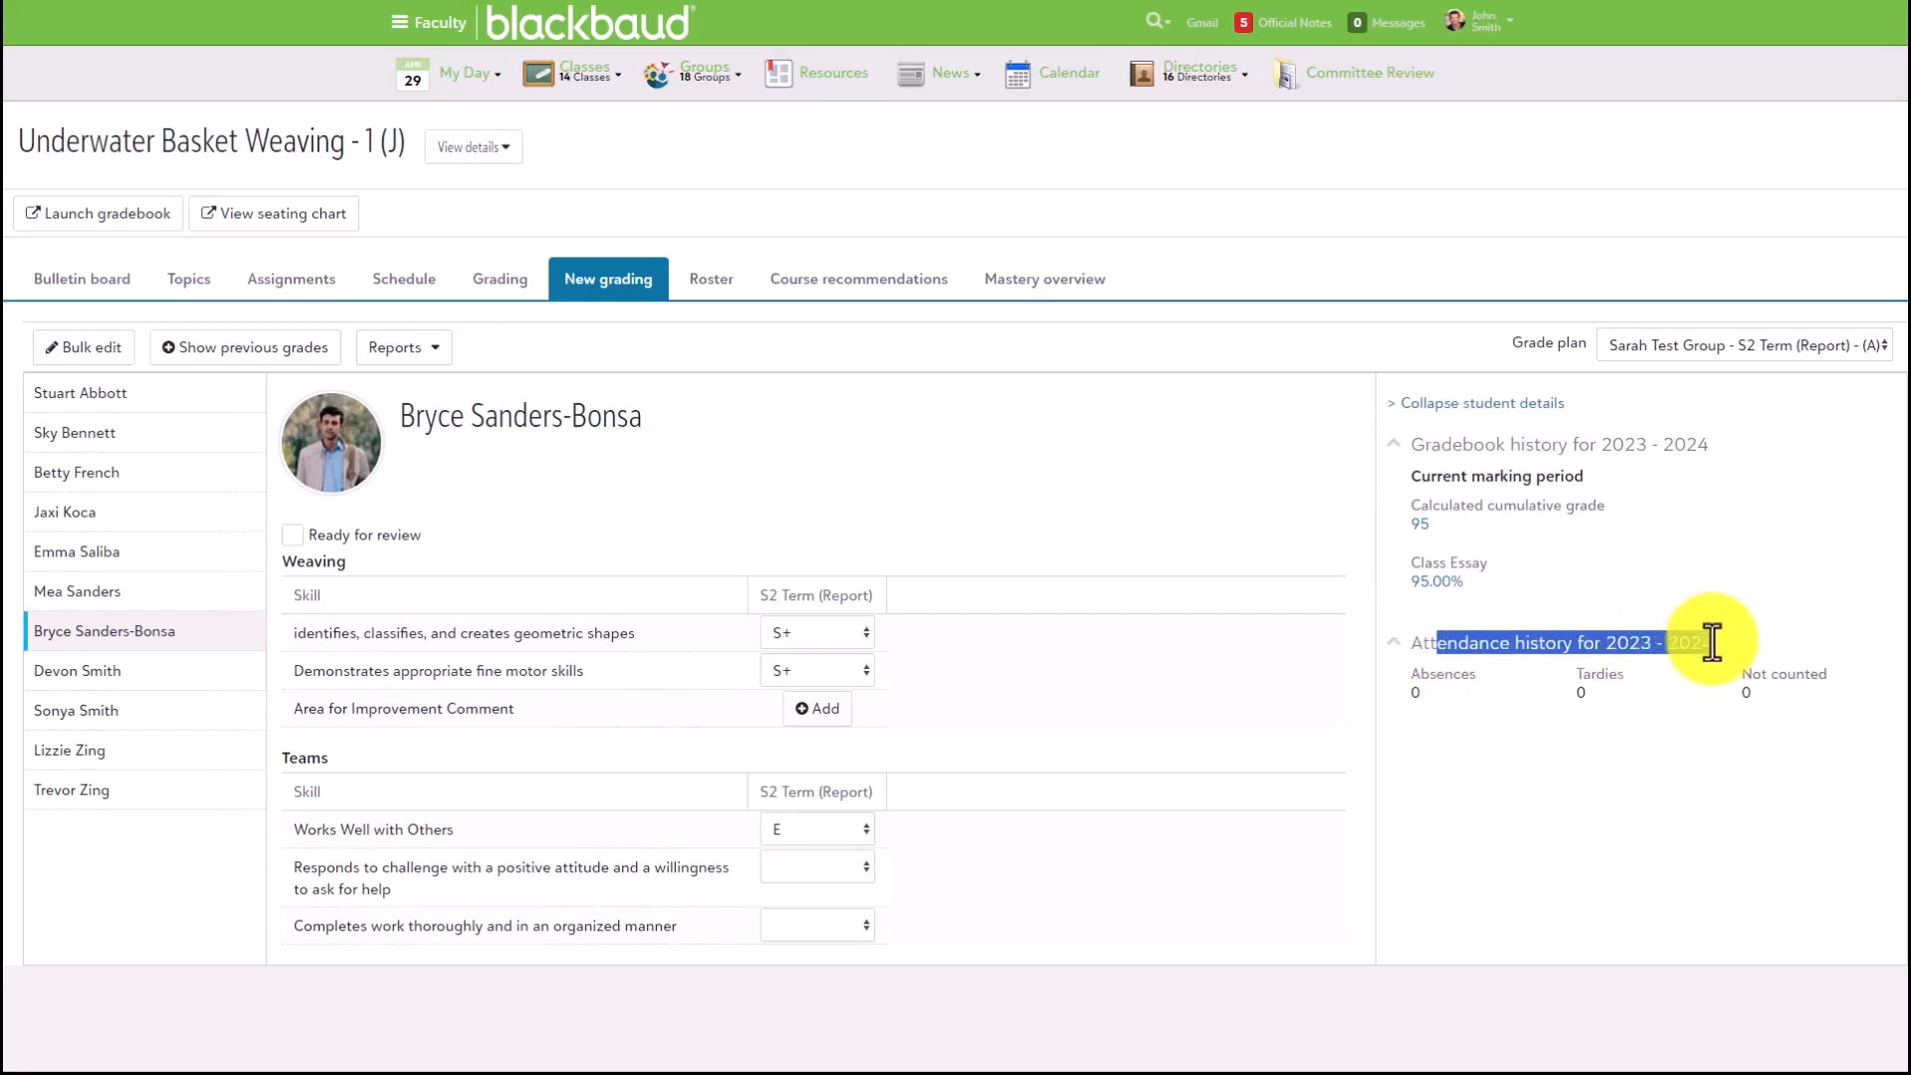
pyautogui.click(1686, 743)
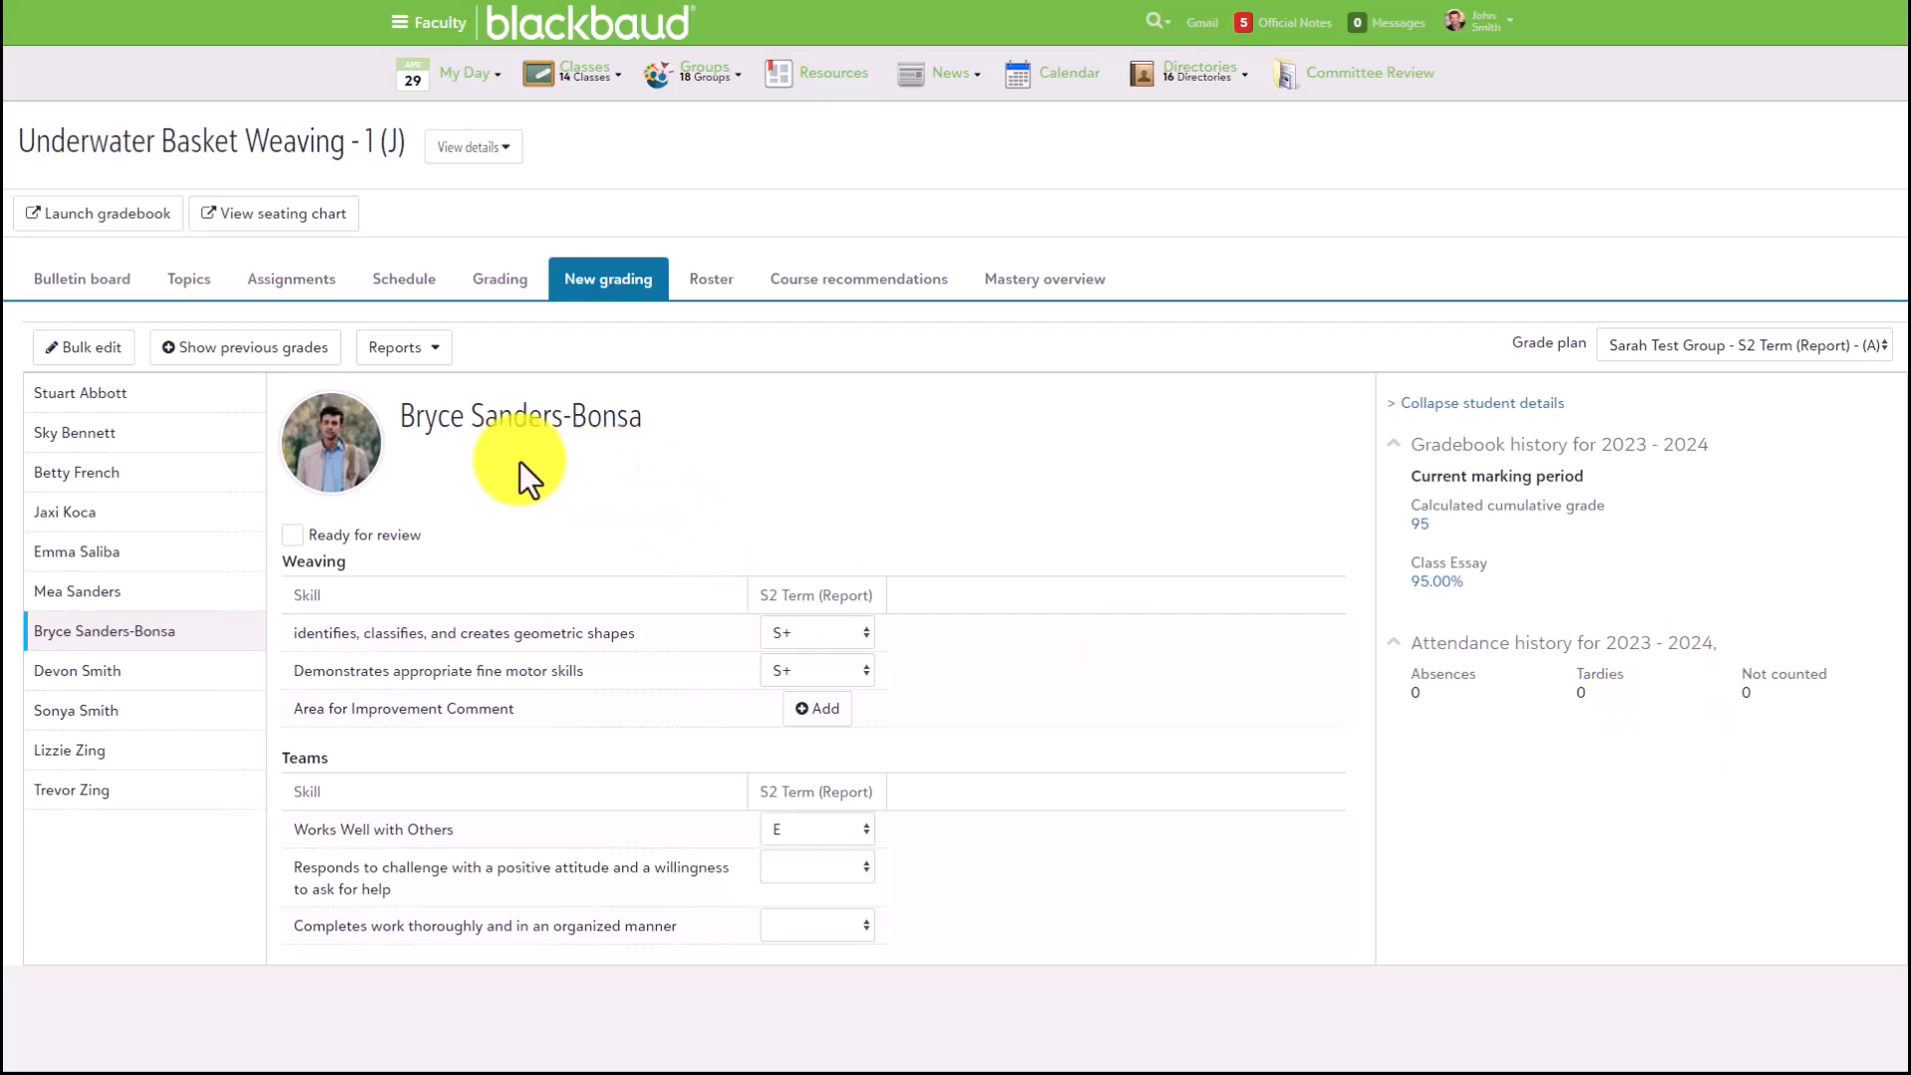
# - Show the previous grades from MP 1 alongside the S2 Term (Report) grades
pyautogui.click(255, 355)
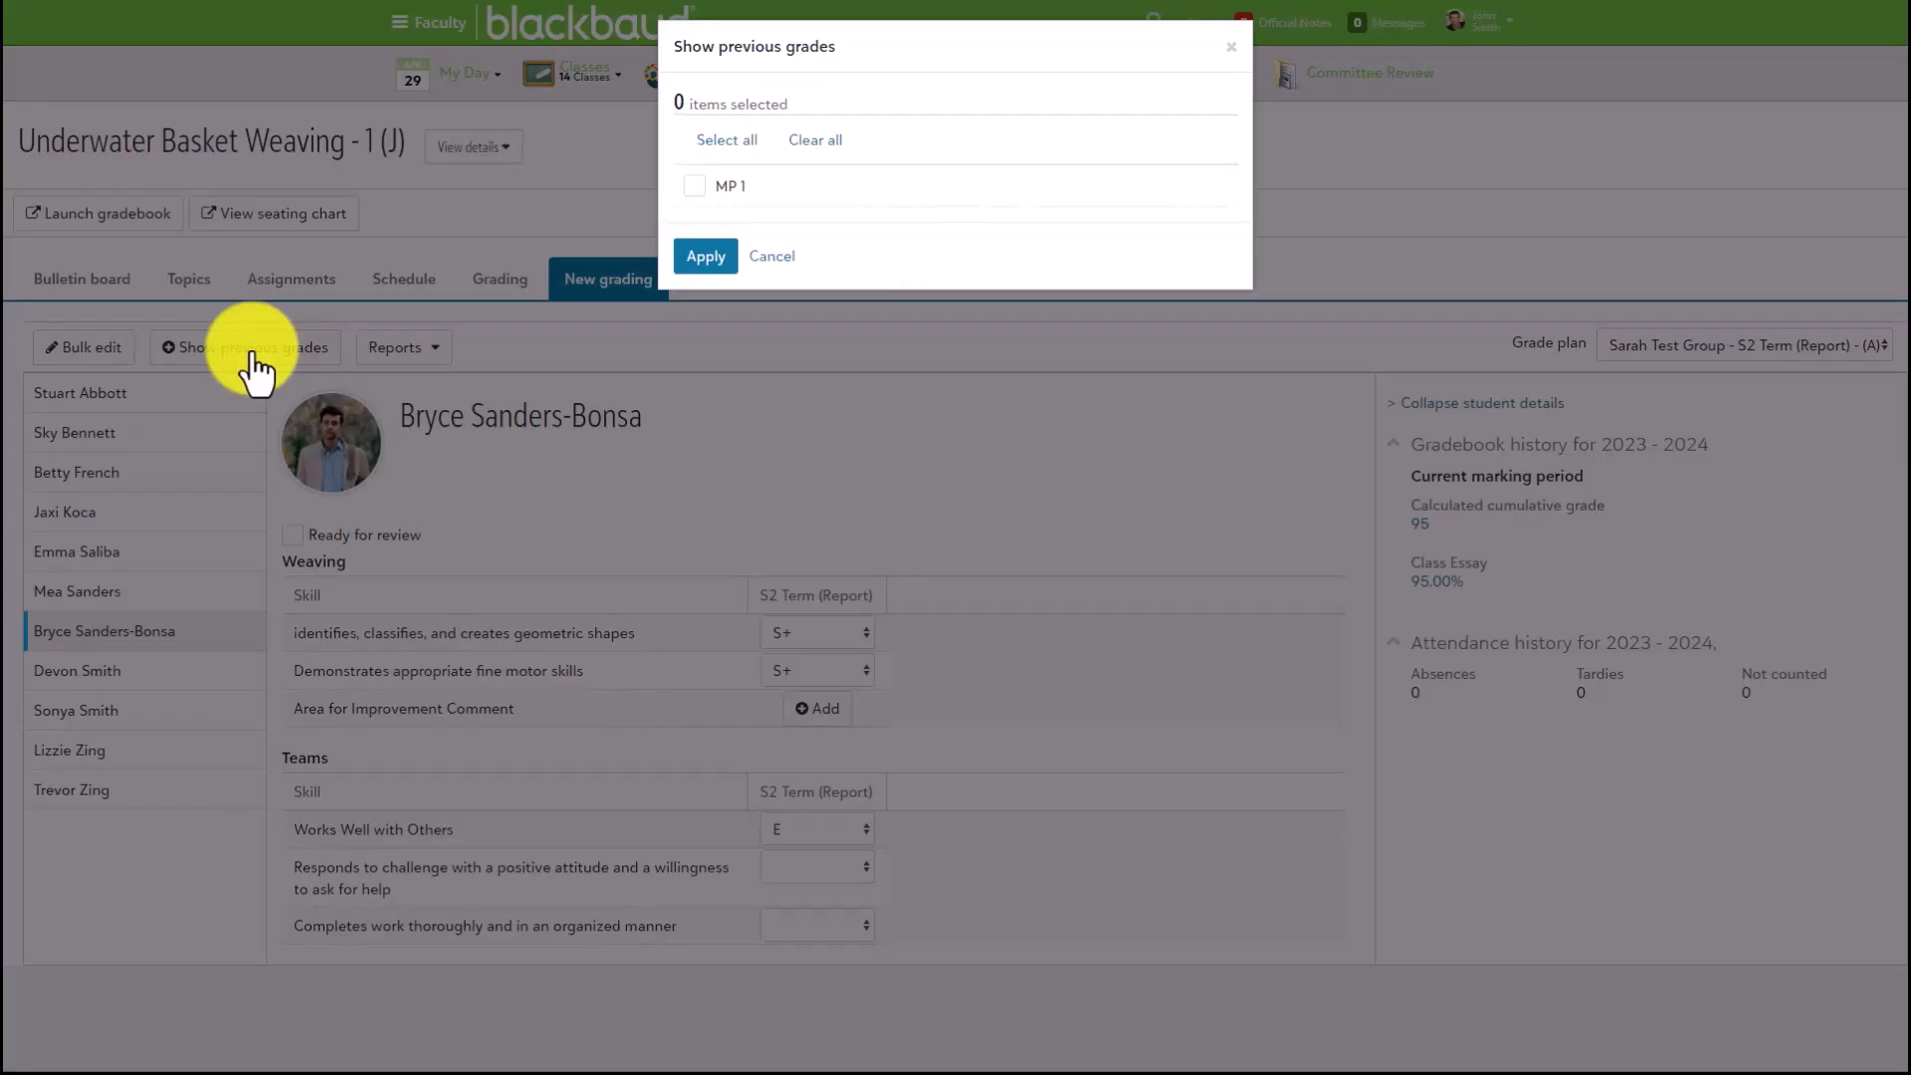
pyautogui.click(695, 189)
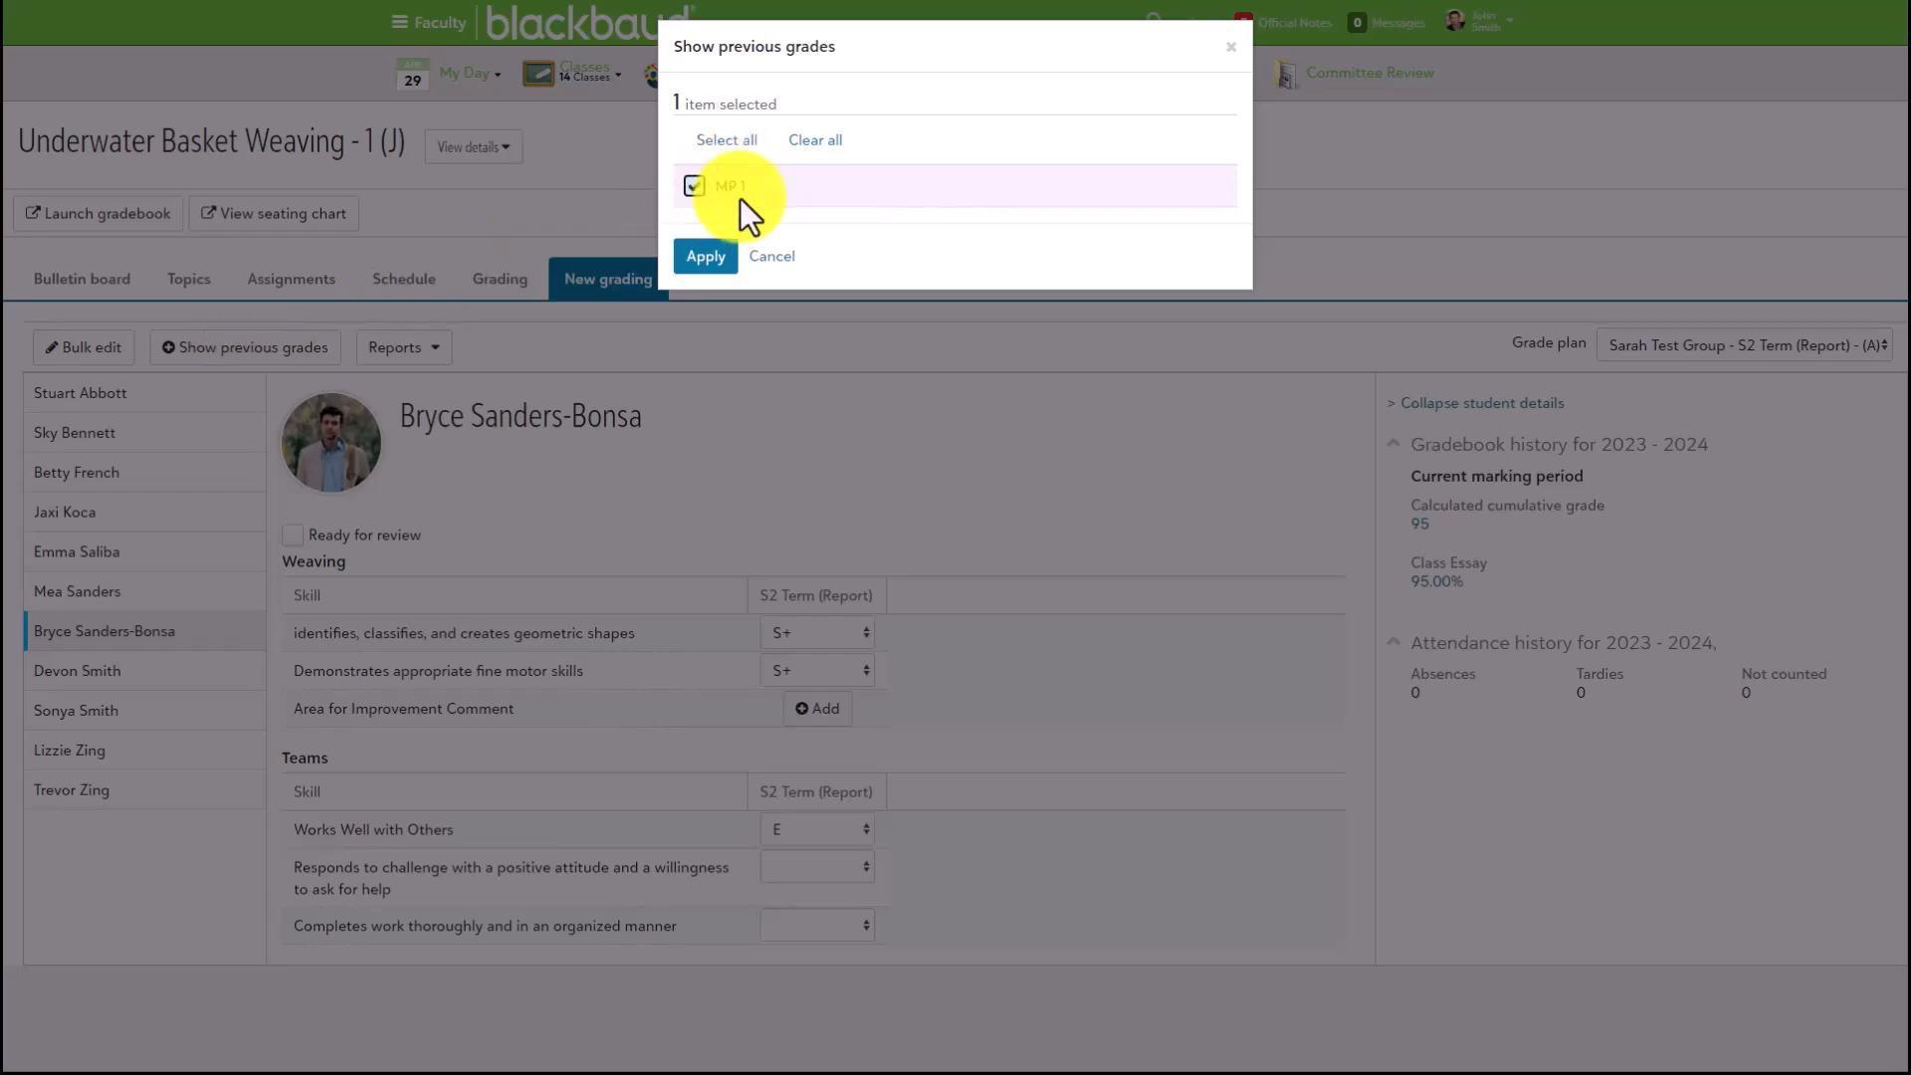
pyautogui.click(706, 258)
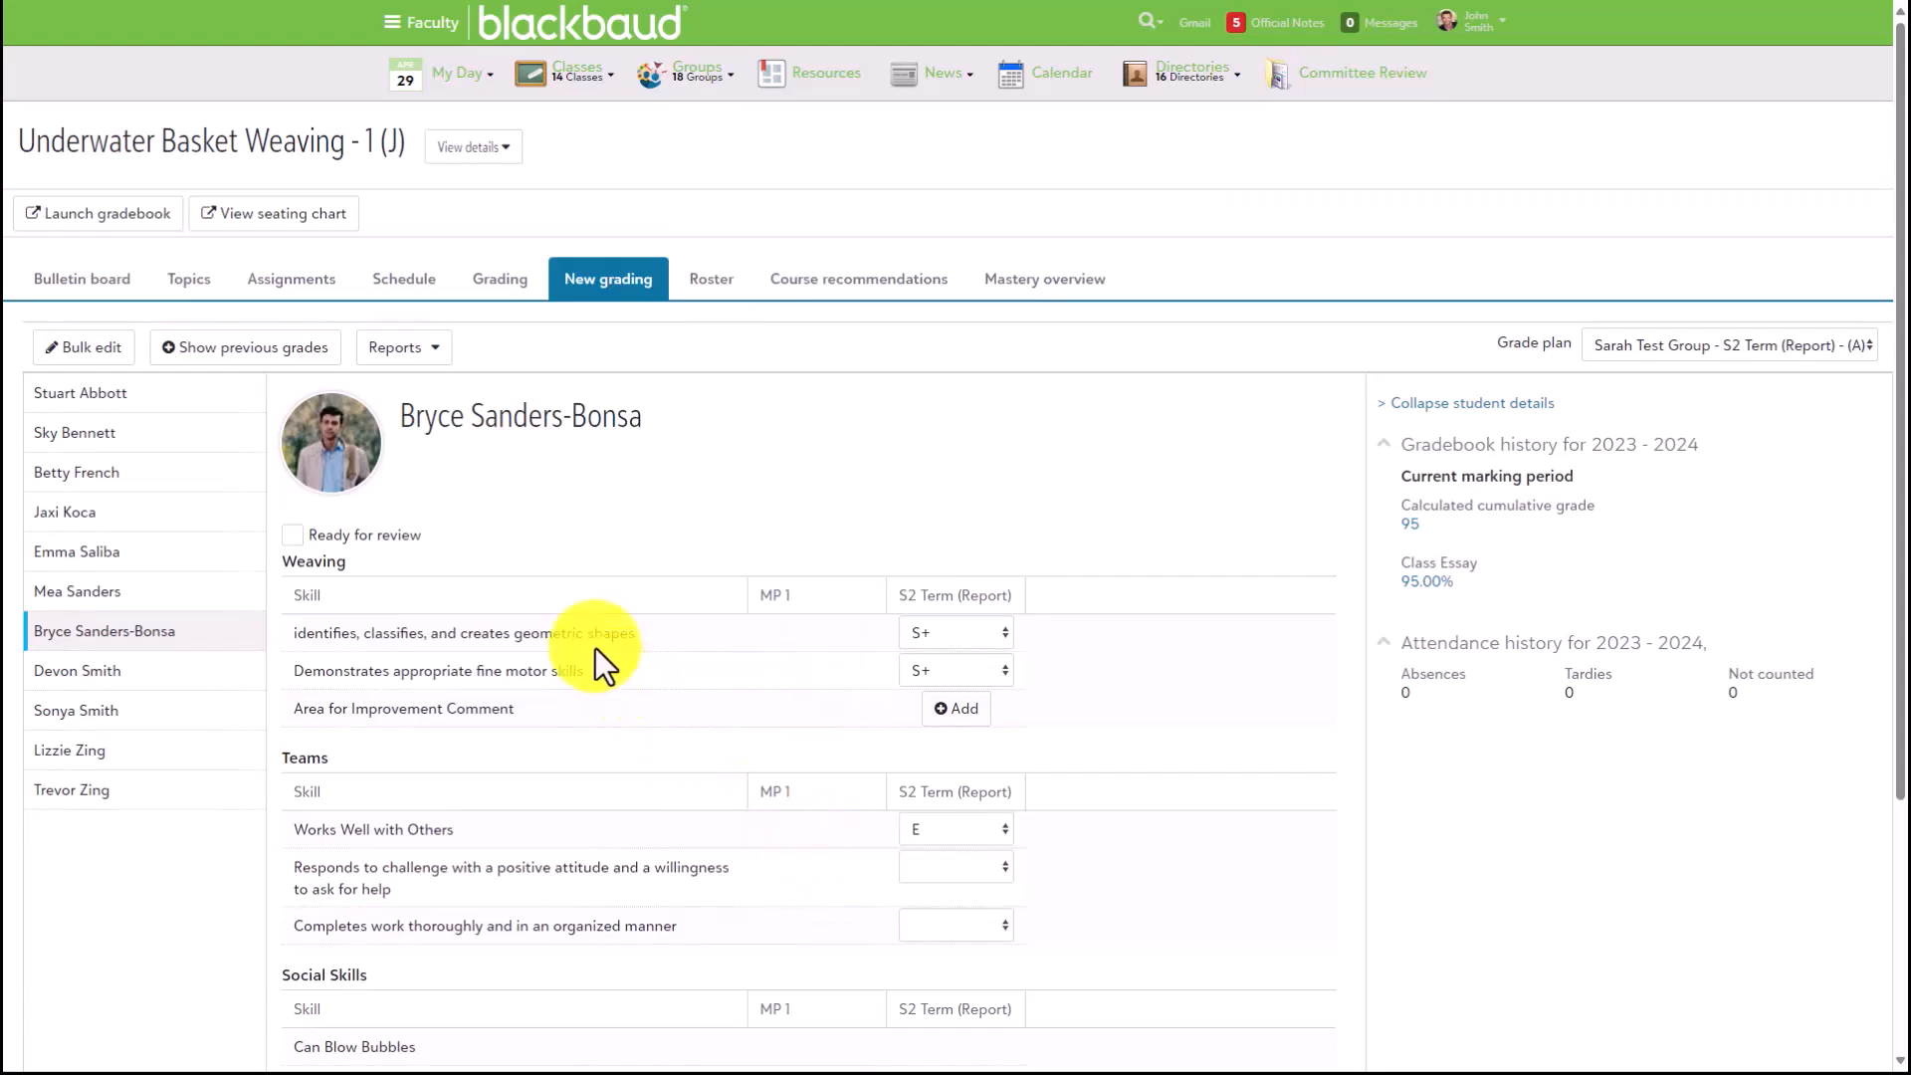
# - Bulk edit all students' Weaving grades, setting geometric shapes to E and fine motor skills to S, and save and close
pyautogui.click(80, 348)
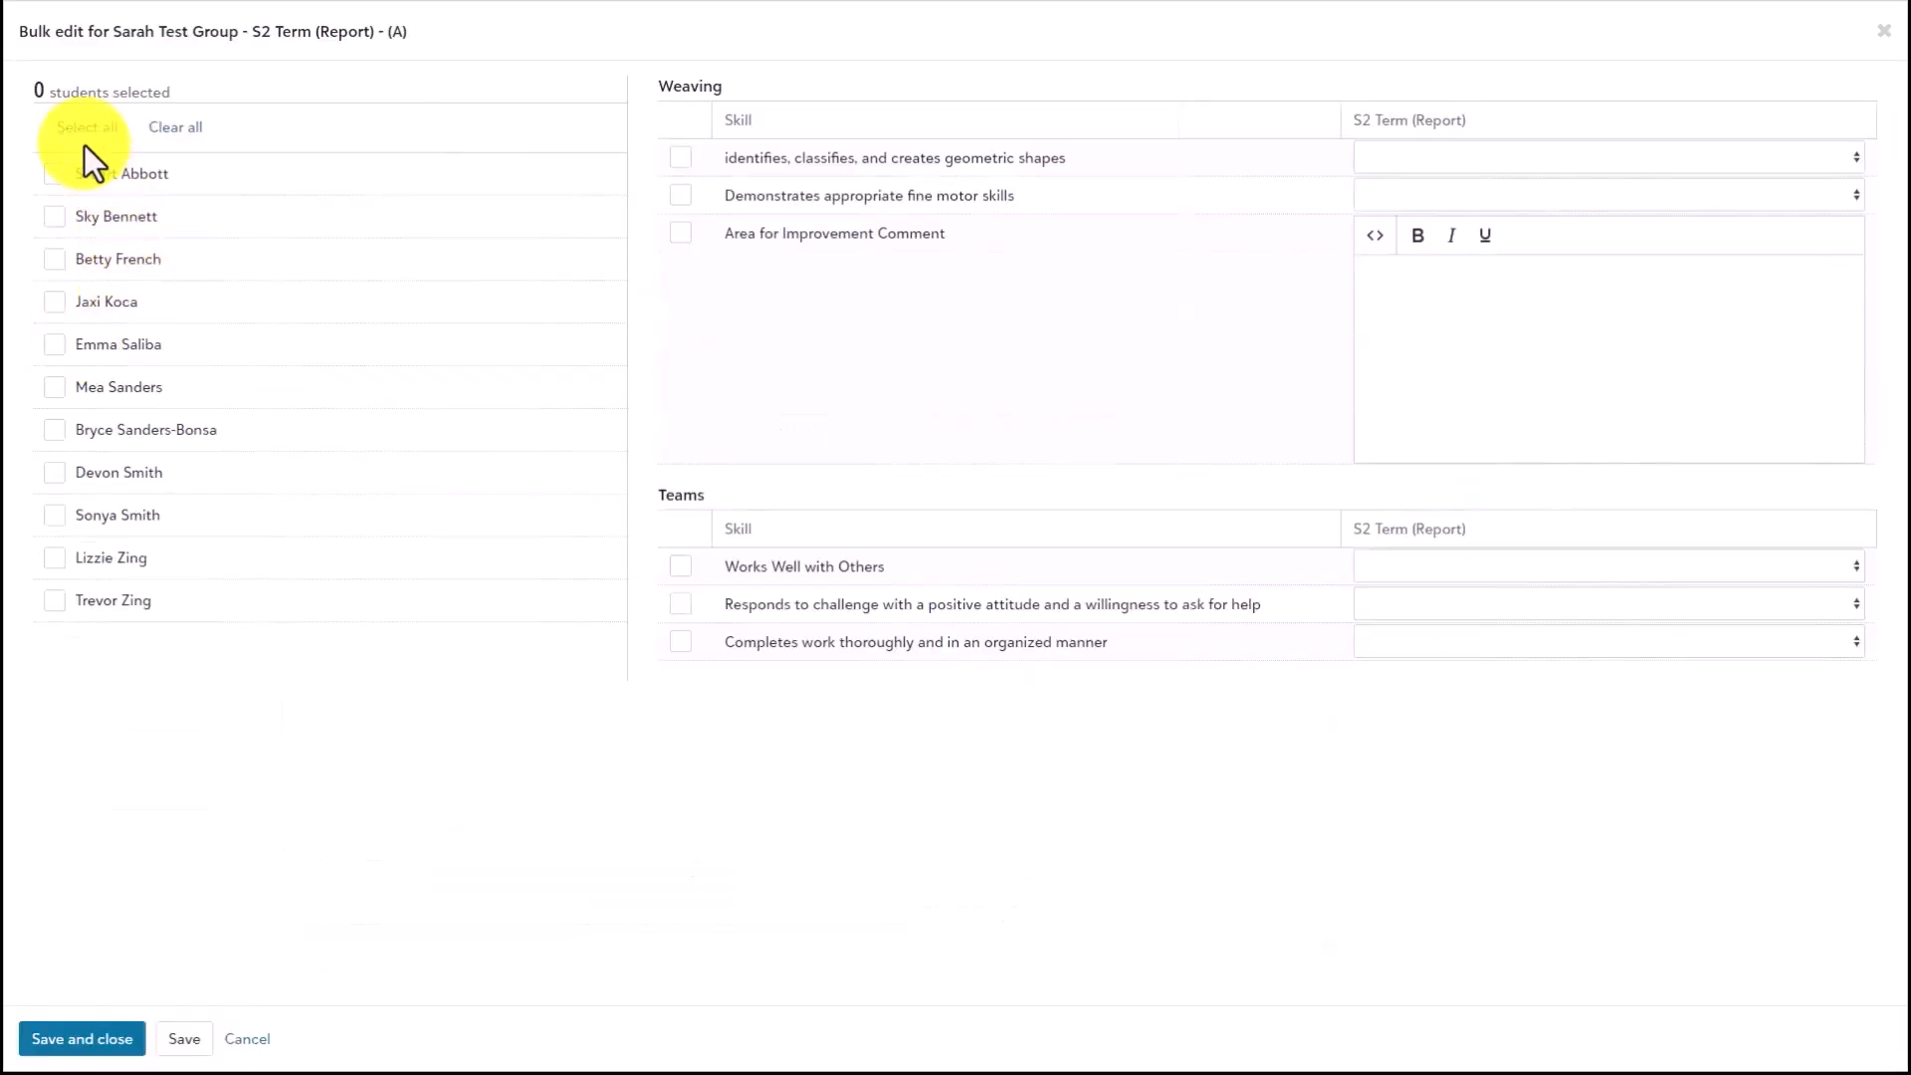
pyautogui.click(87, 127)
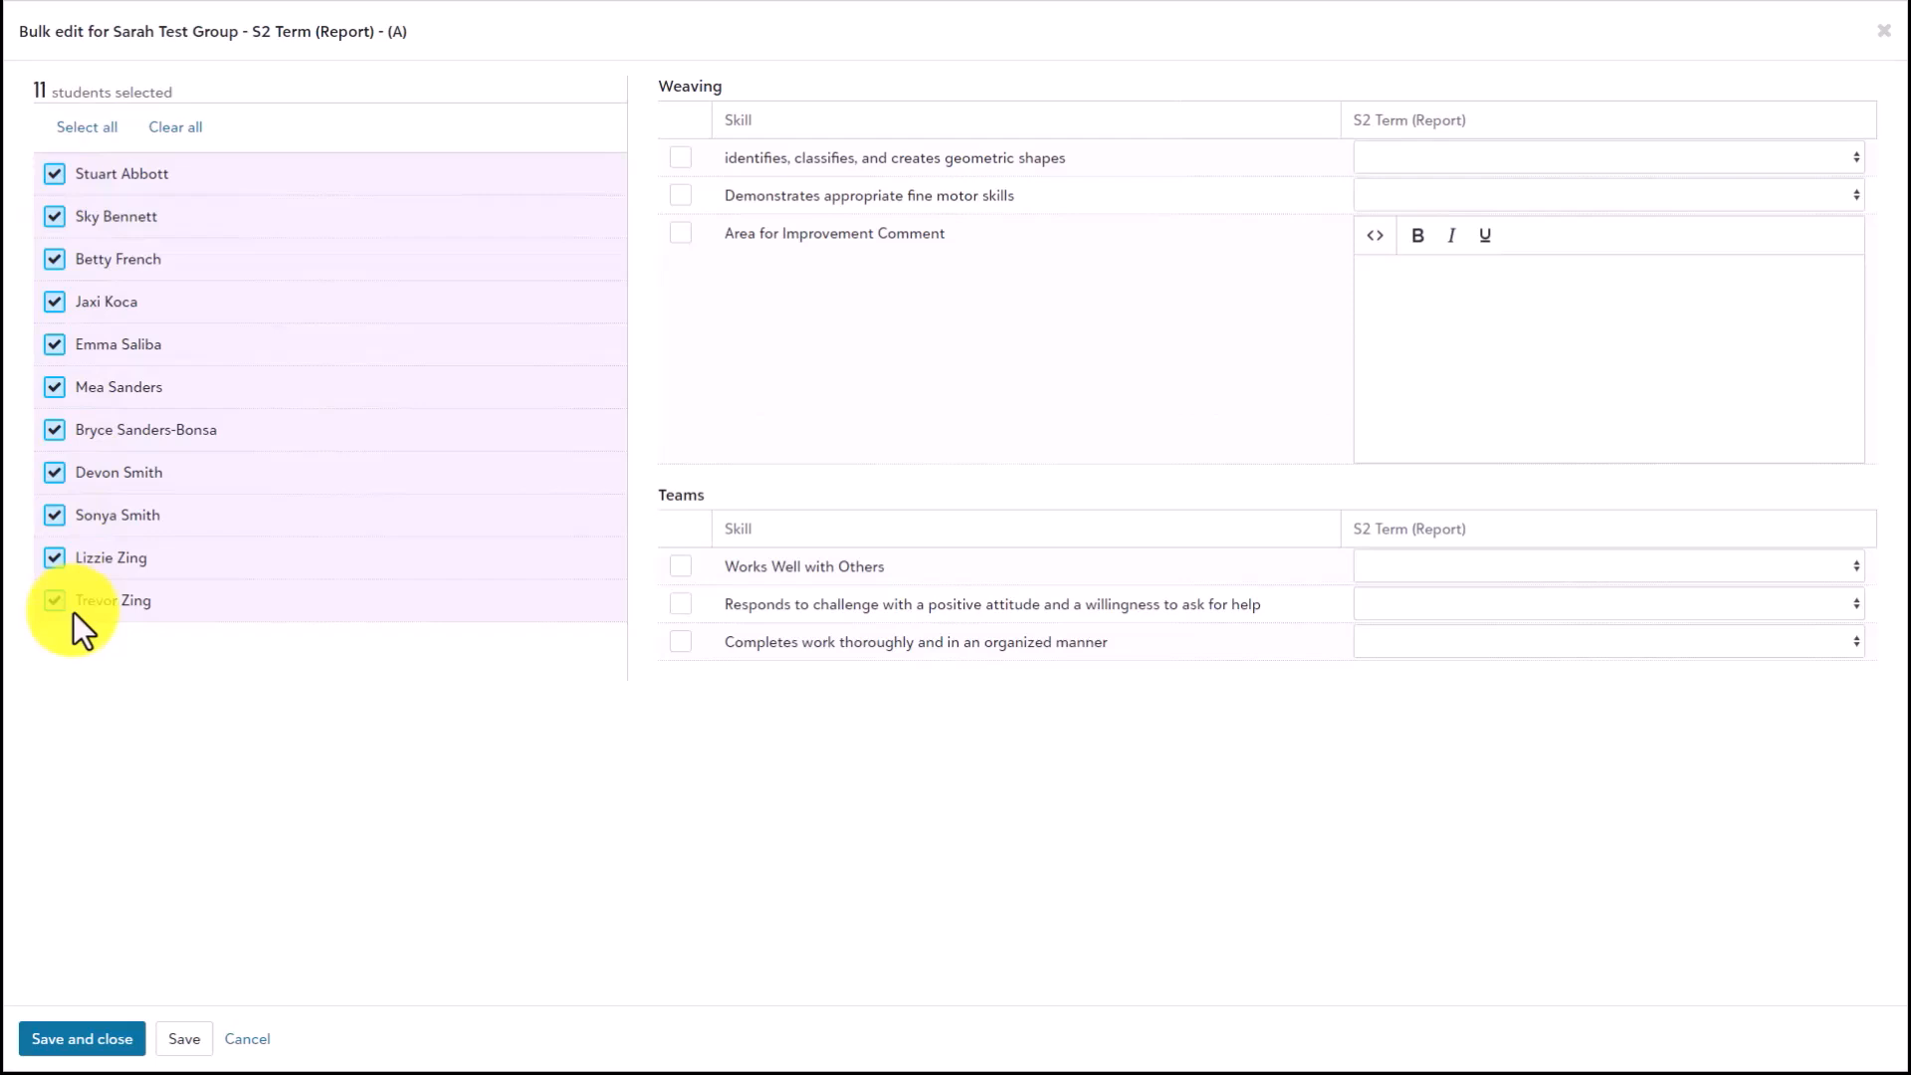
pyautogui.click(680, 158)
pyautogui.click(679, 195)
pyautogui.click(1415, 157)
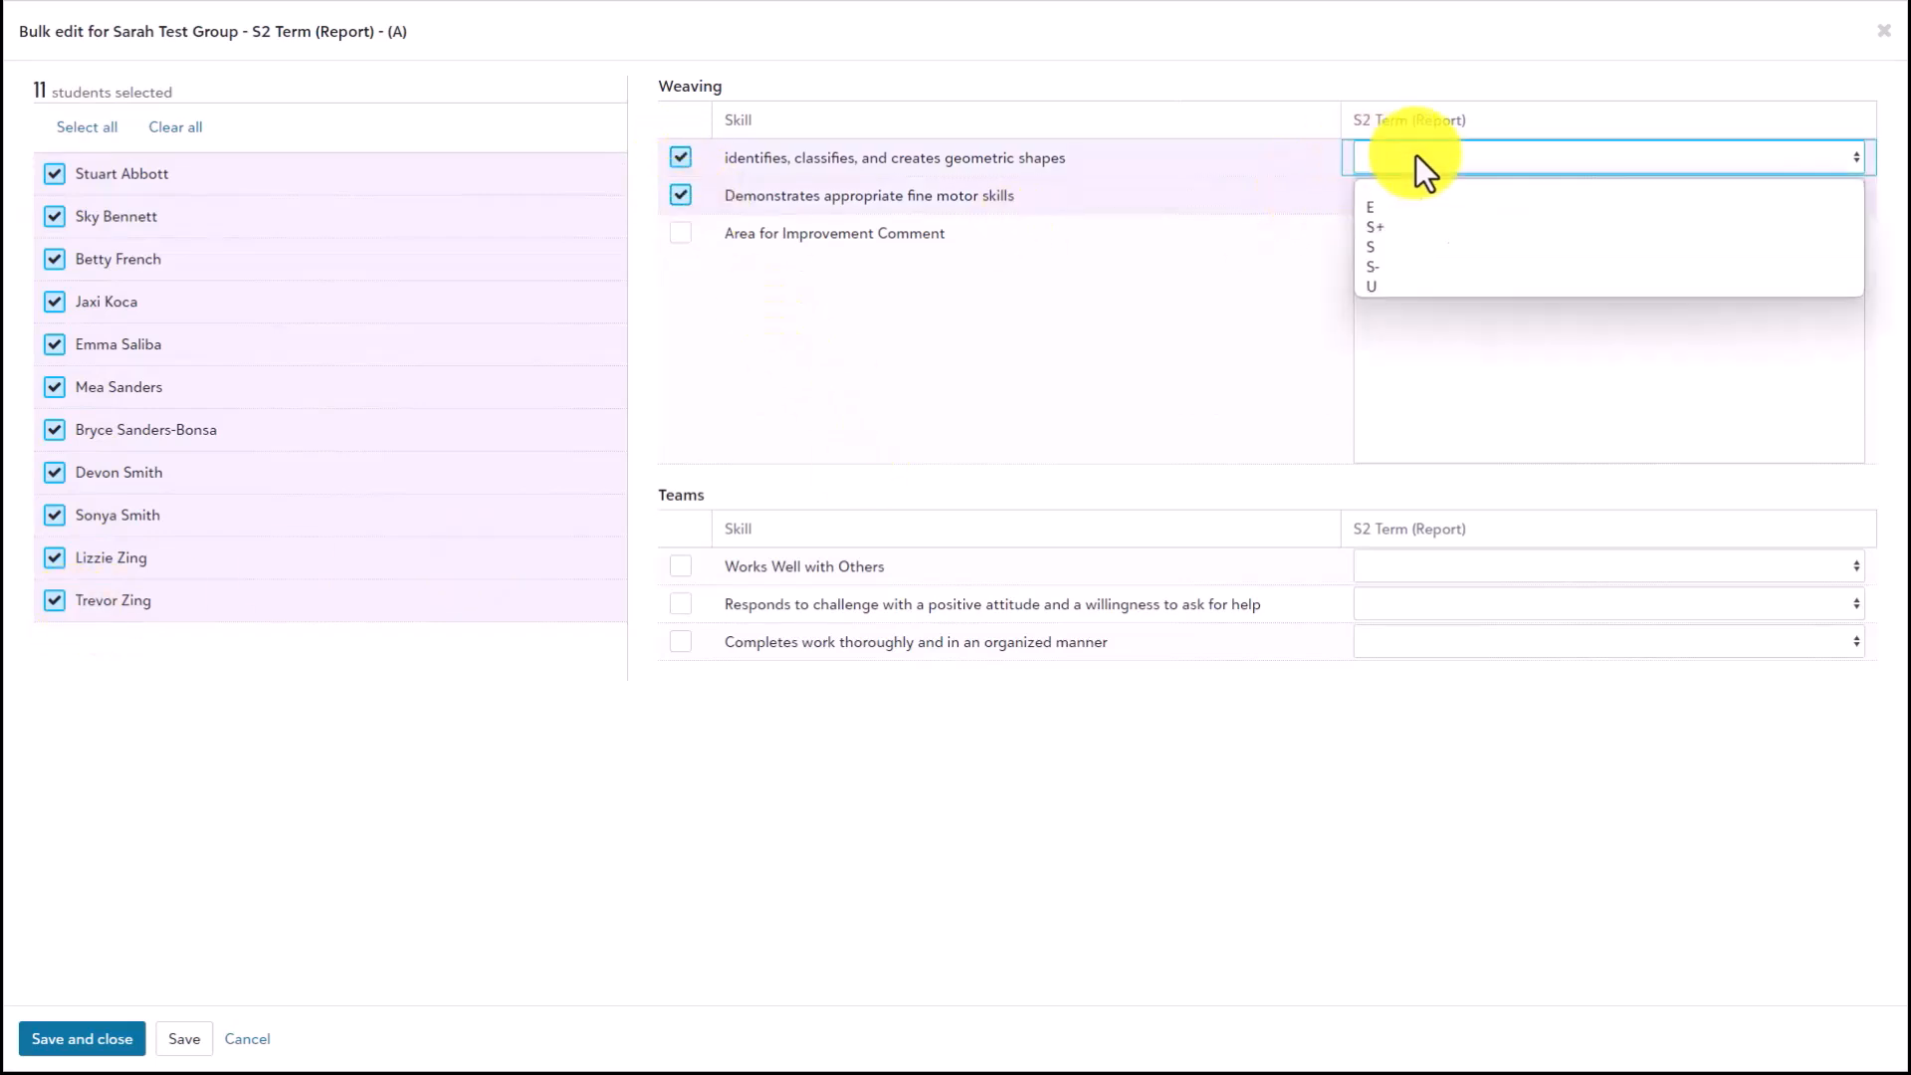
pyautogui.click(1407, 199)
pyautogui.click(1407, 195)
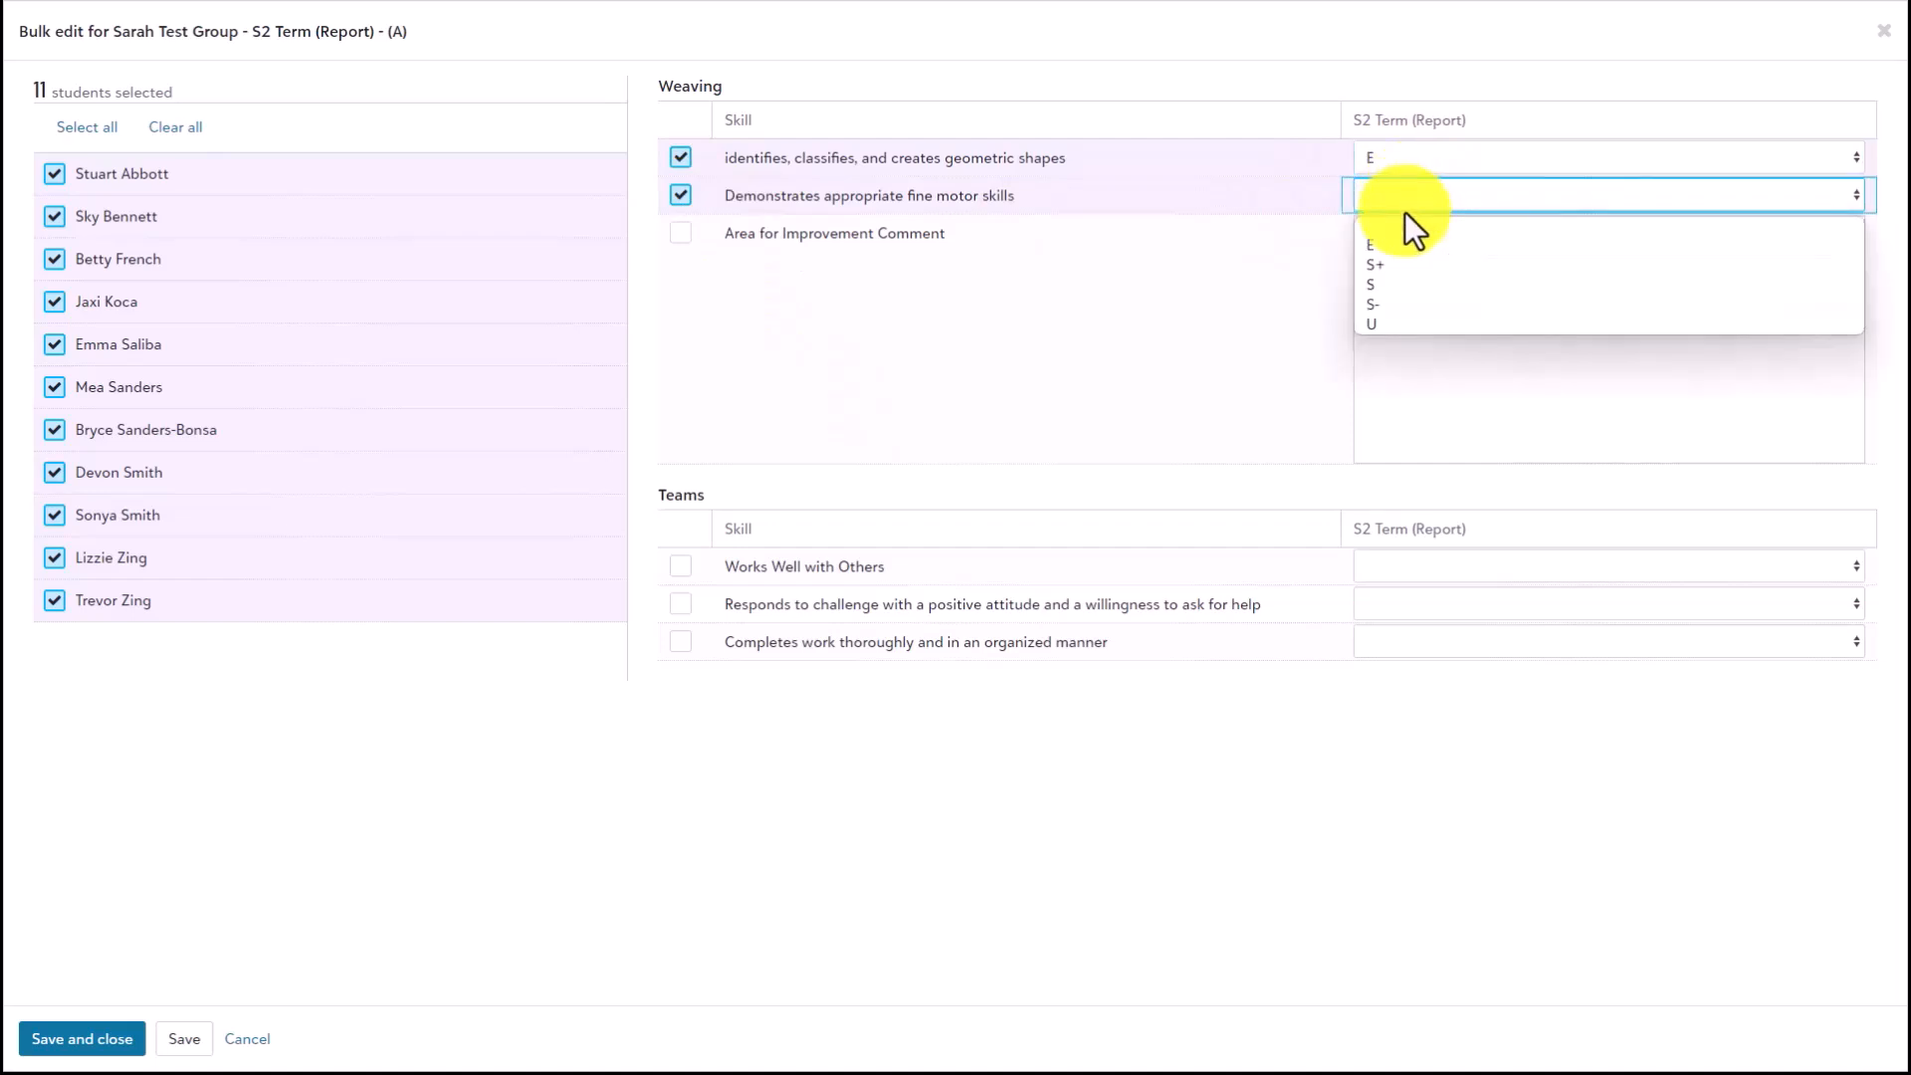
pyautogui.click(1406, 279)
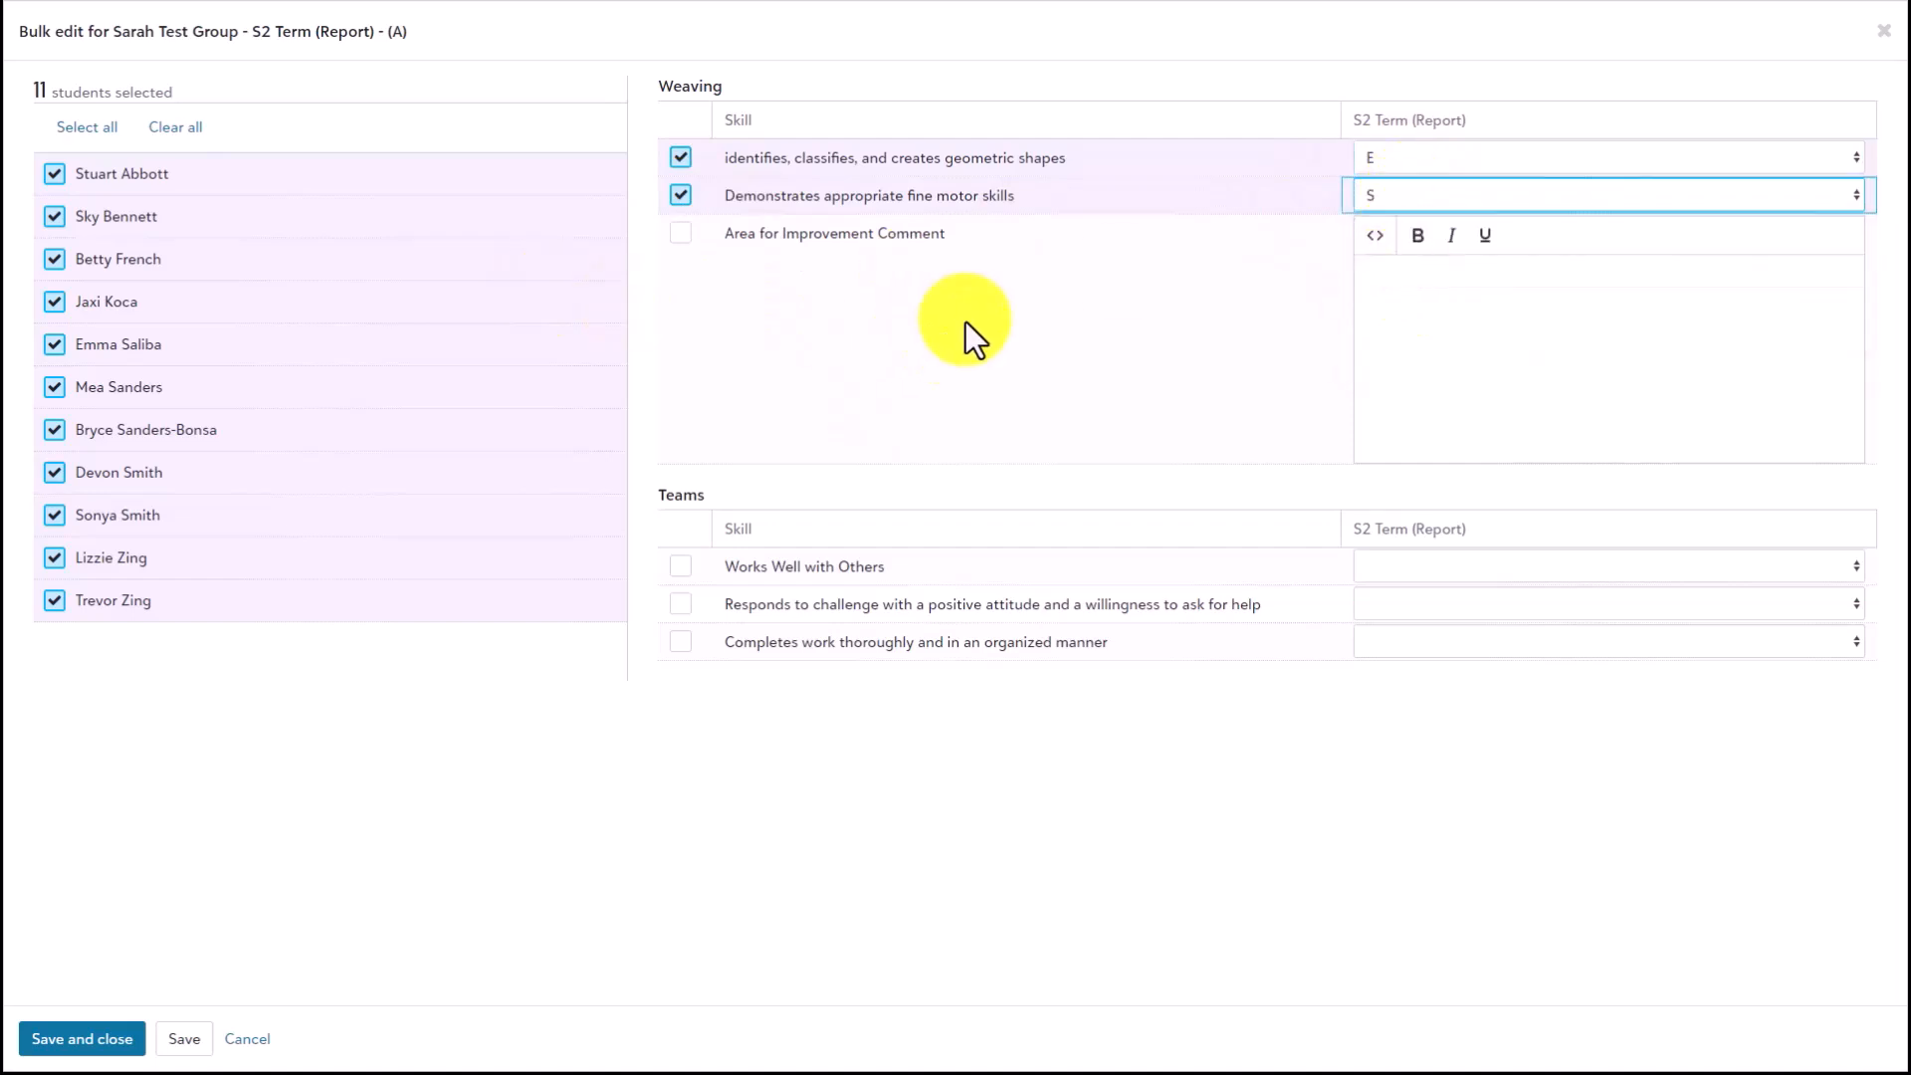
pyautogui.click(45, 1038)
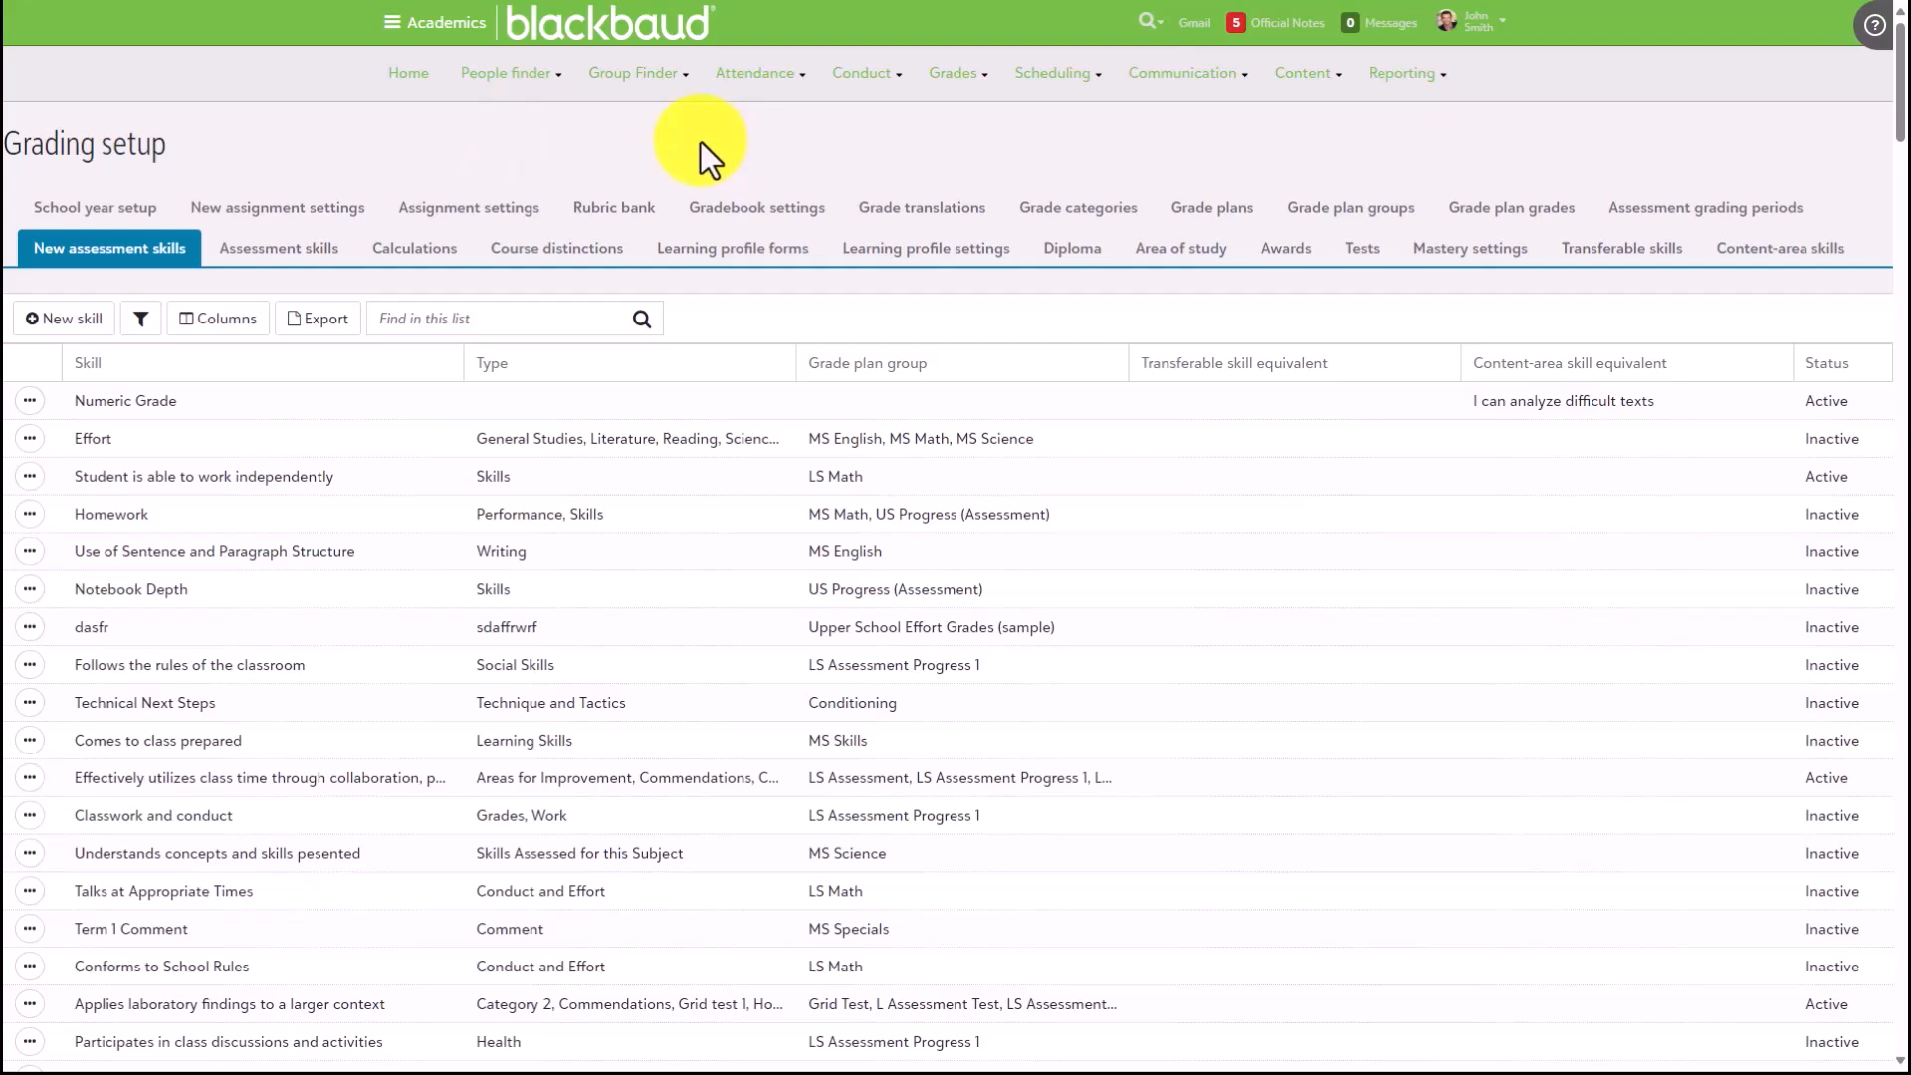
# - Open grade entry for US Progress (Assessment) - First Semester Assessment - (A) from the faculty Schedule & Performance page
pyautogui.click(446, 22)
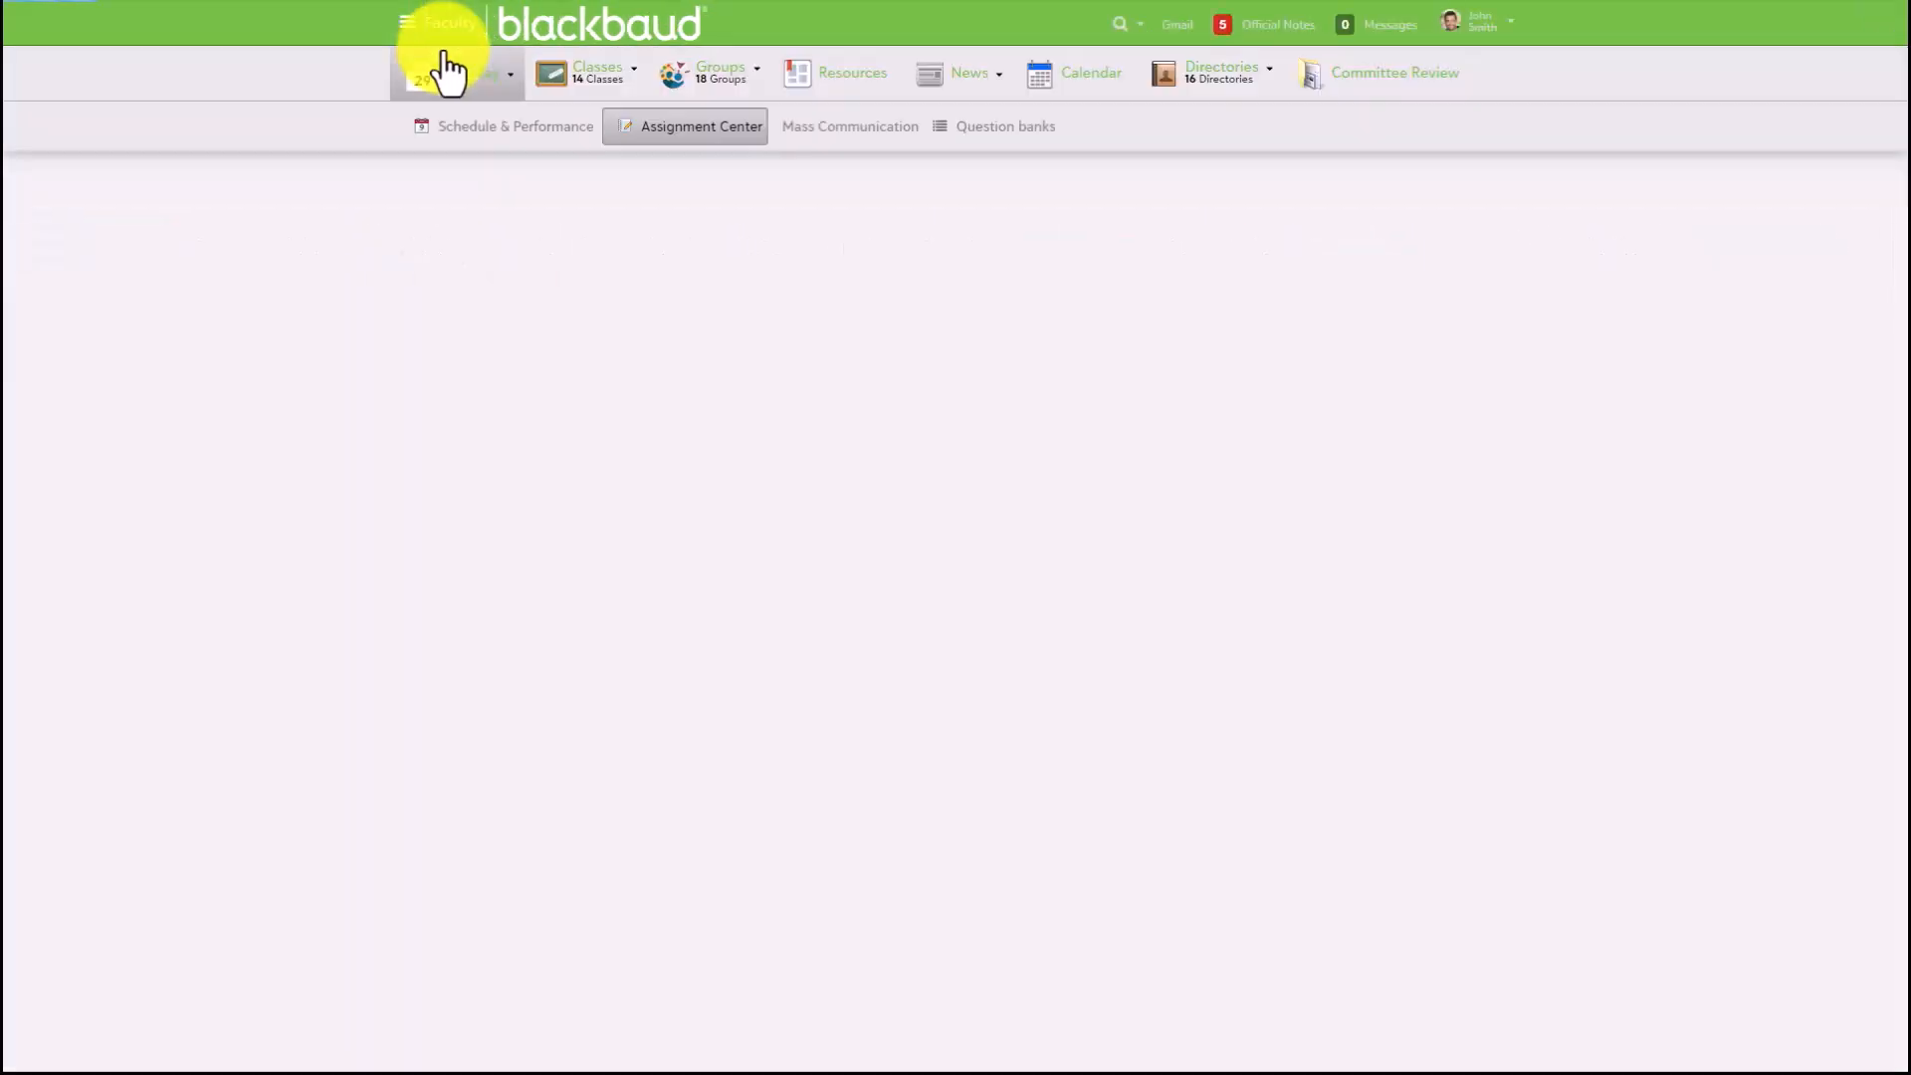
pyautogui.moveTo(473, 85)
pyautogui.click(450, 127)
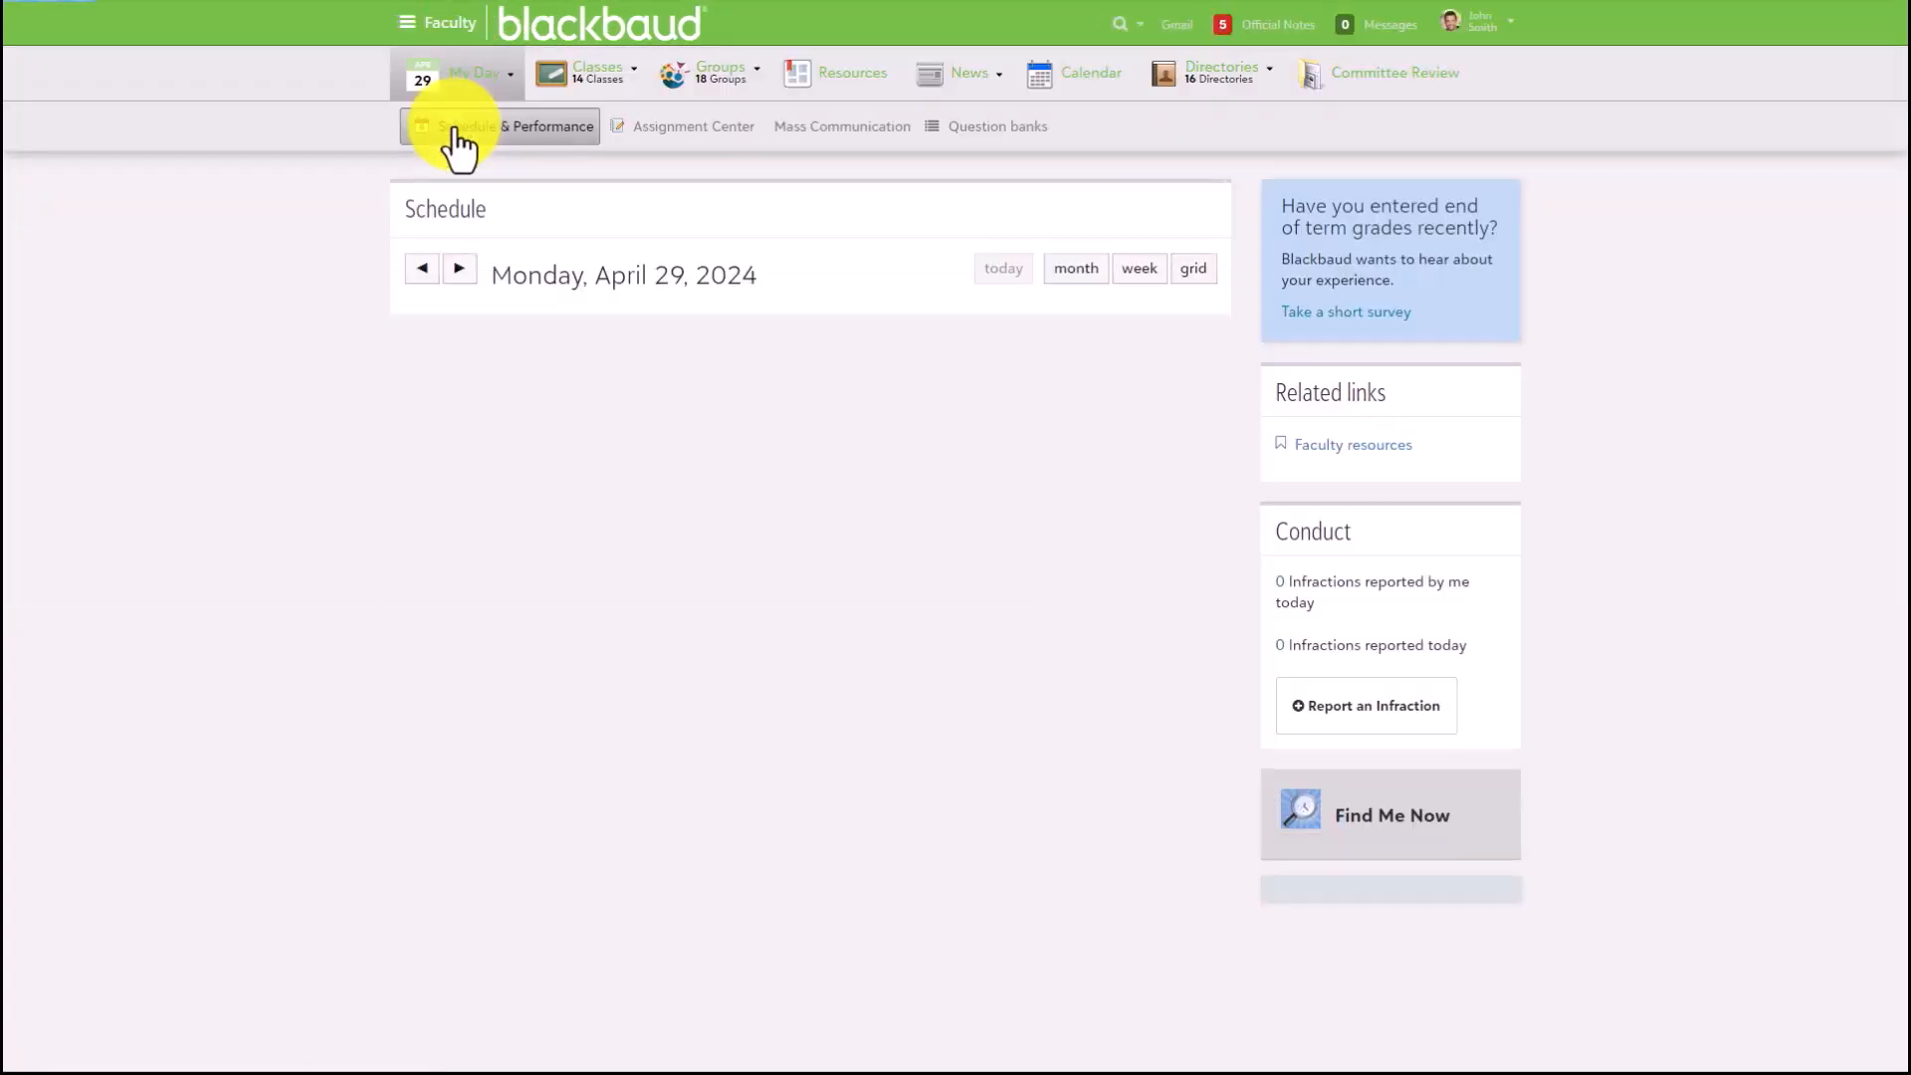
pyautogui.scroll(-3, 1394, 671)
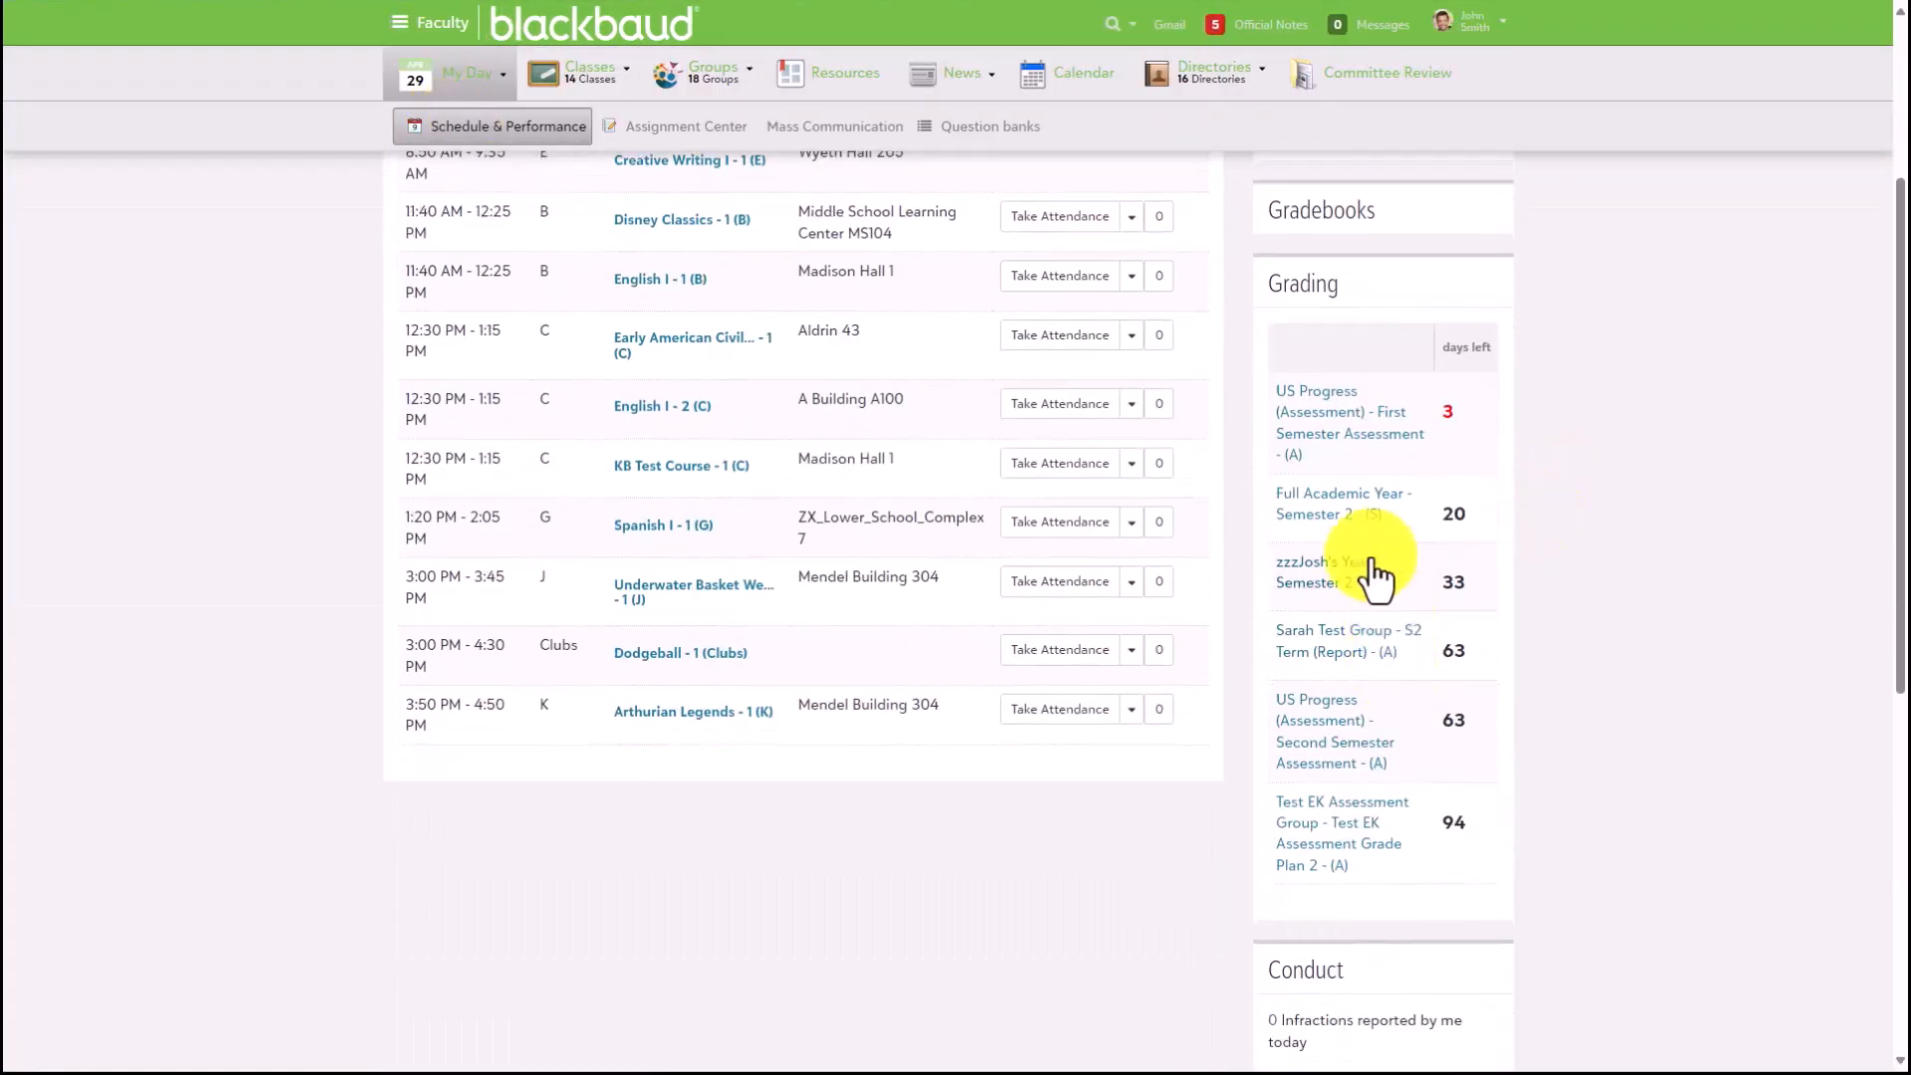
pyautogui.click(1320, 426)
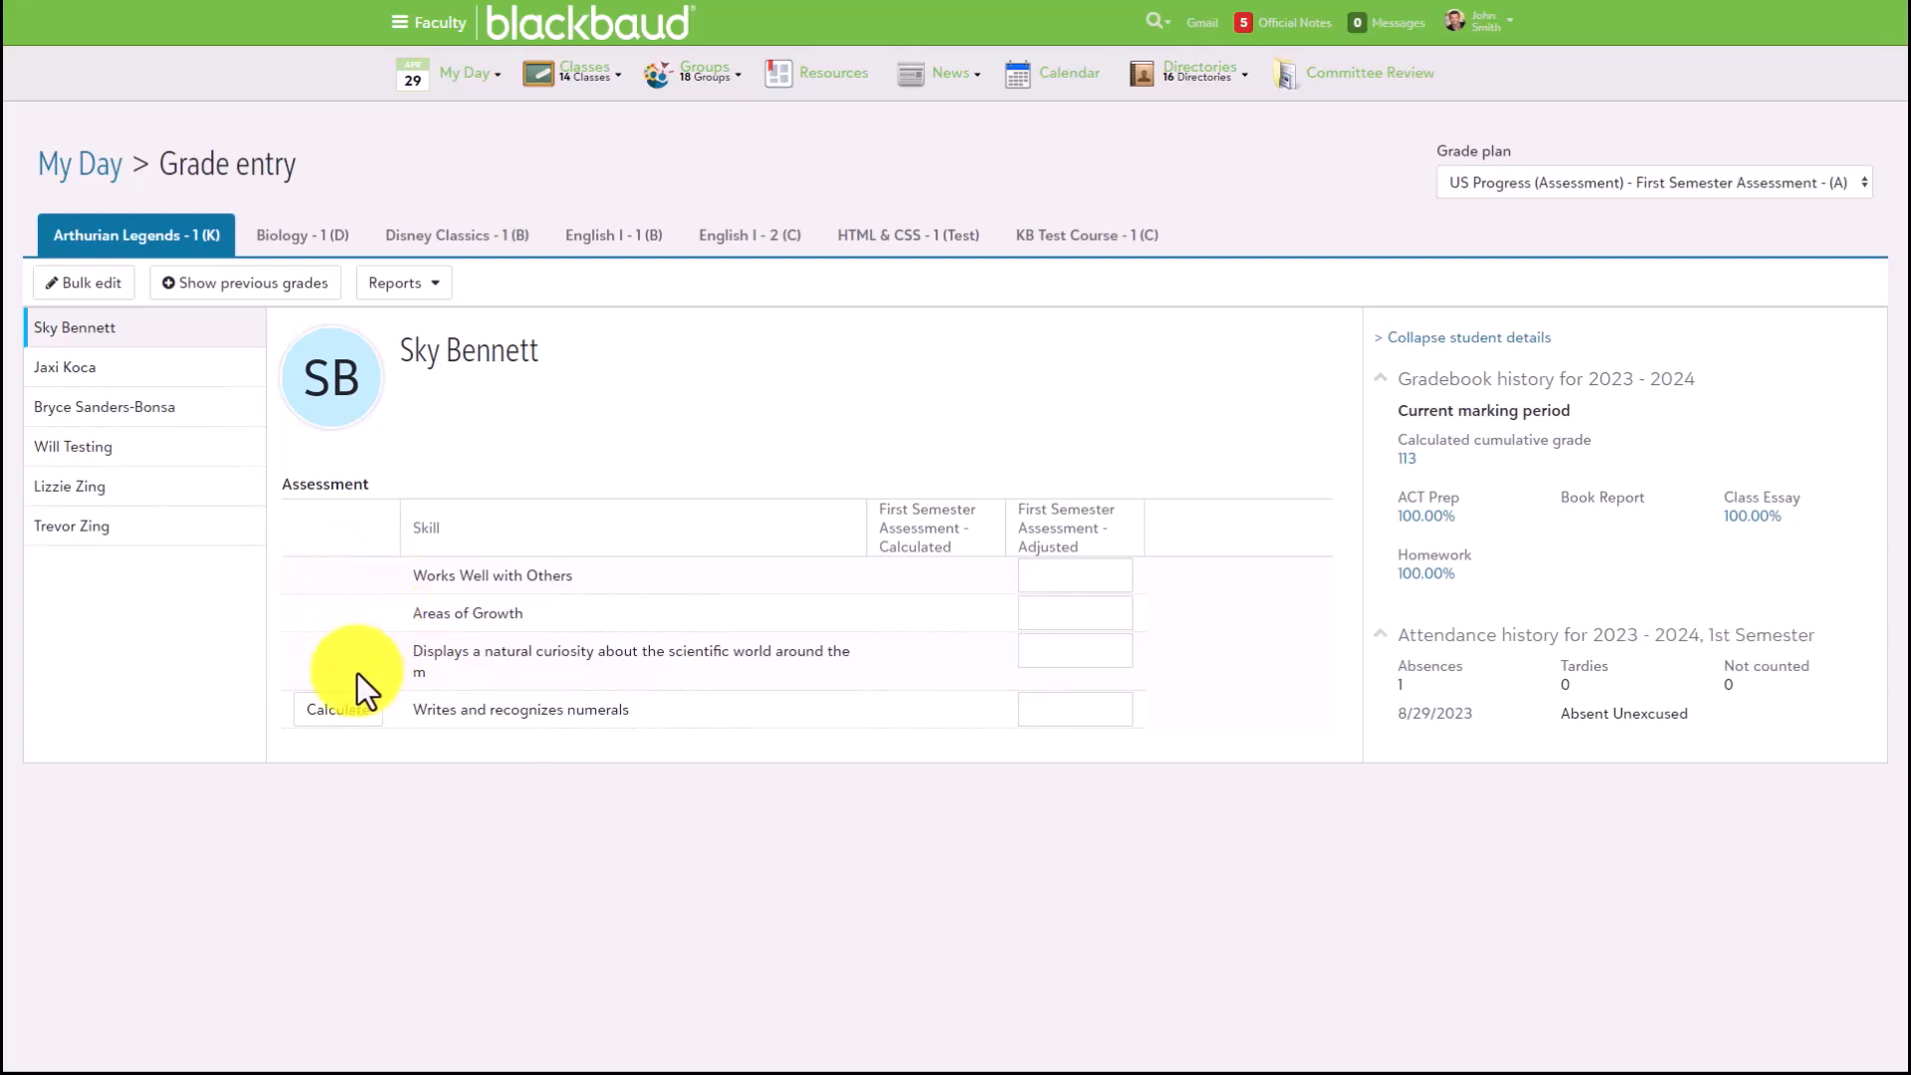
# - Start a grade calculation for the skill Writes and recognizes numerals with all students selected
pyautogui.click(331, 715)
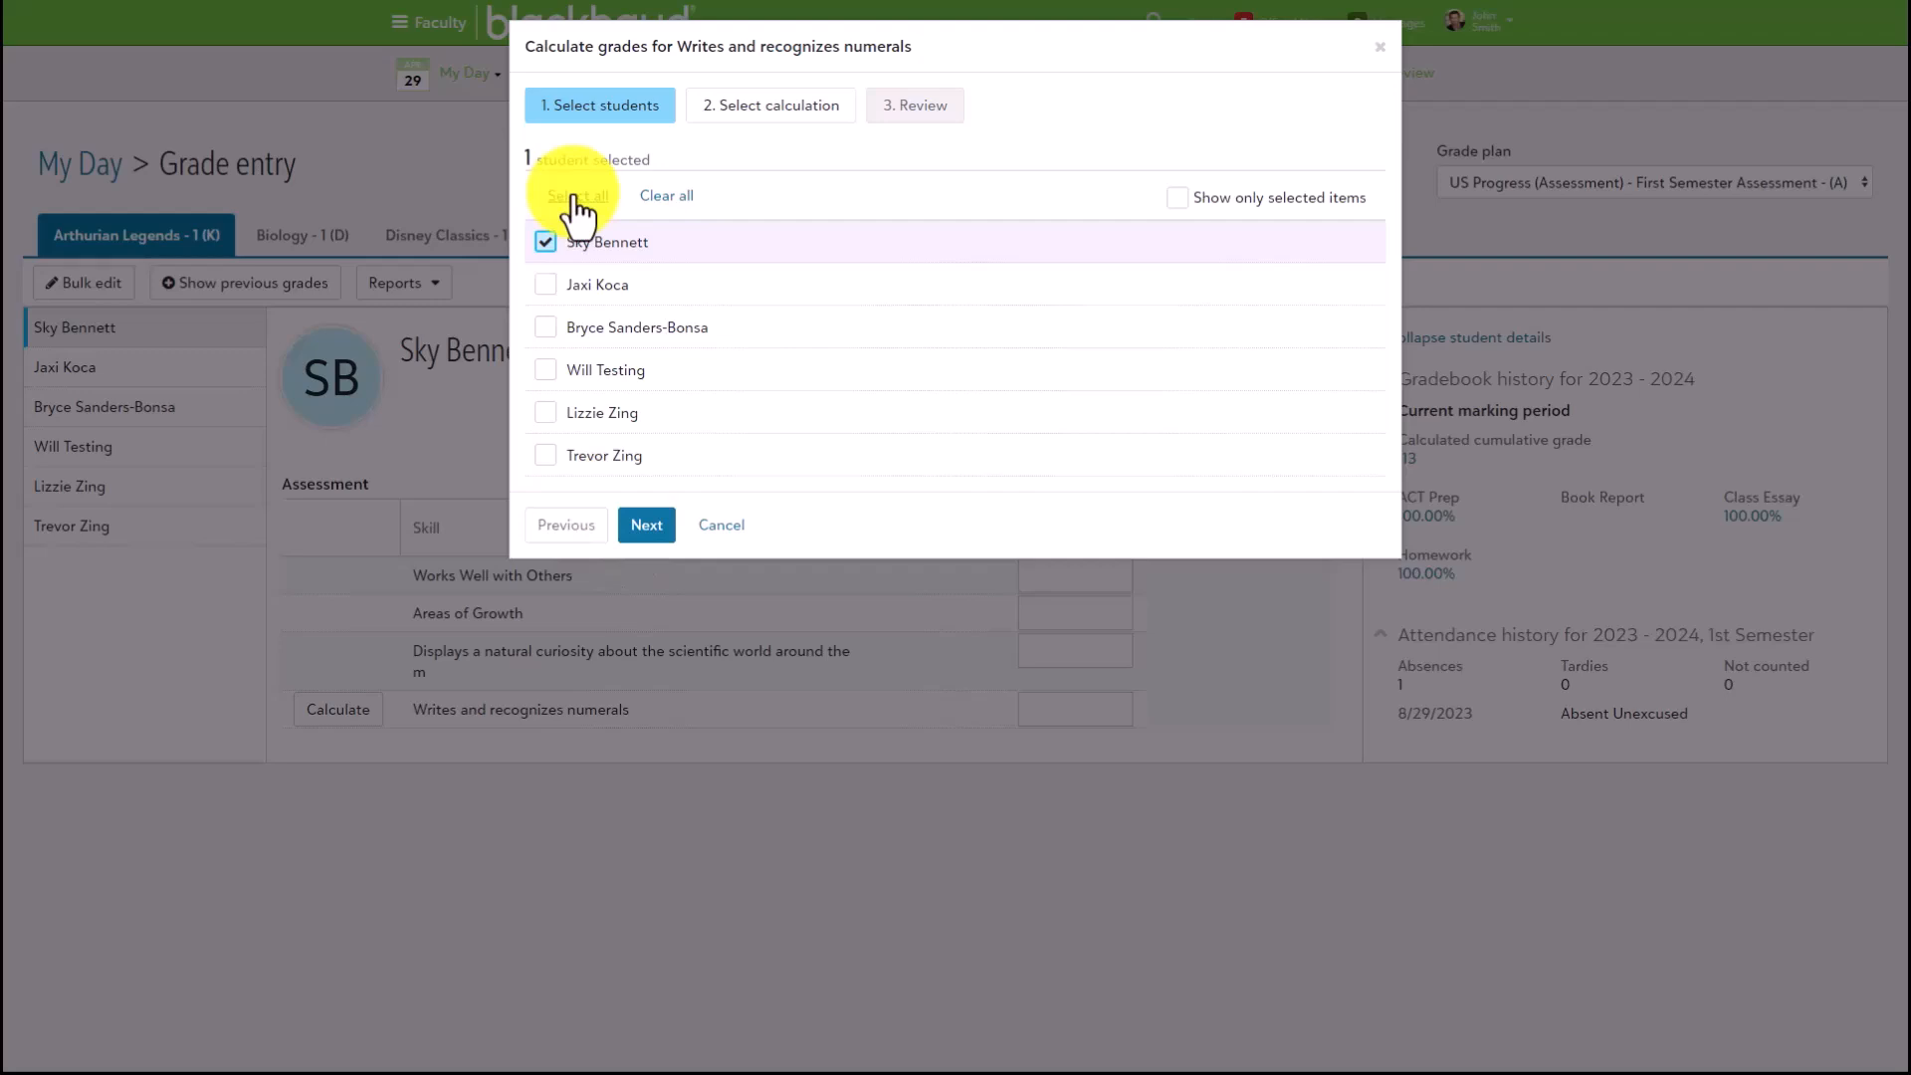
pyautogui.click(577, 196)
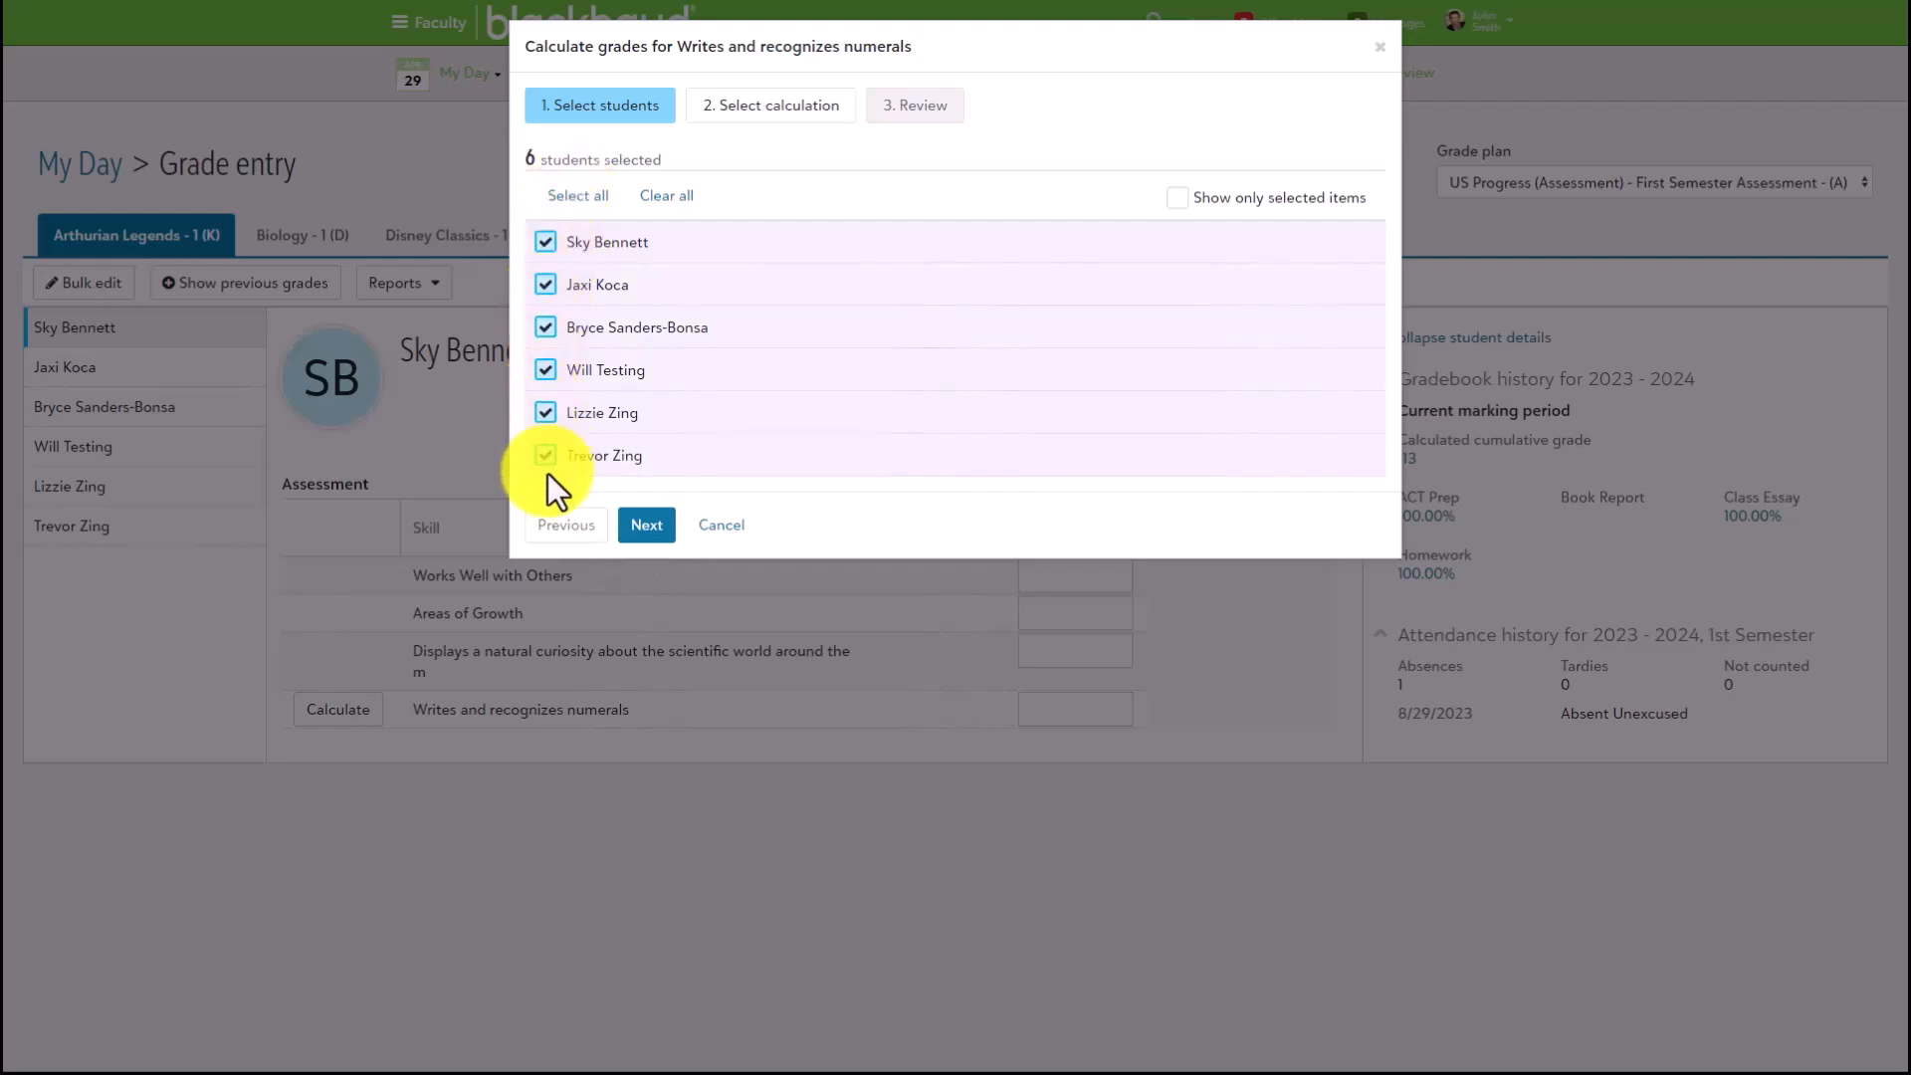
pyautogui.click(647, 526)
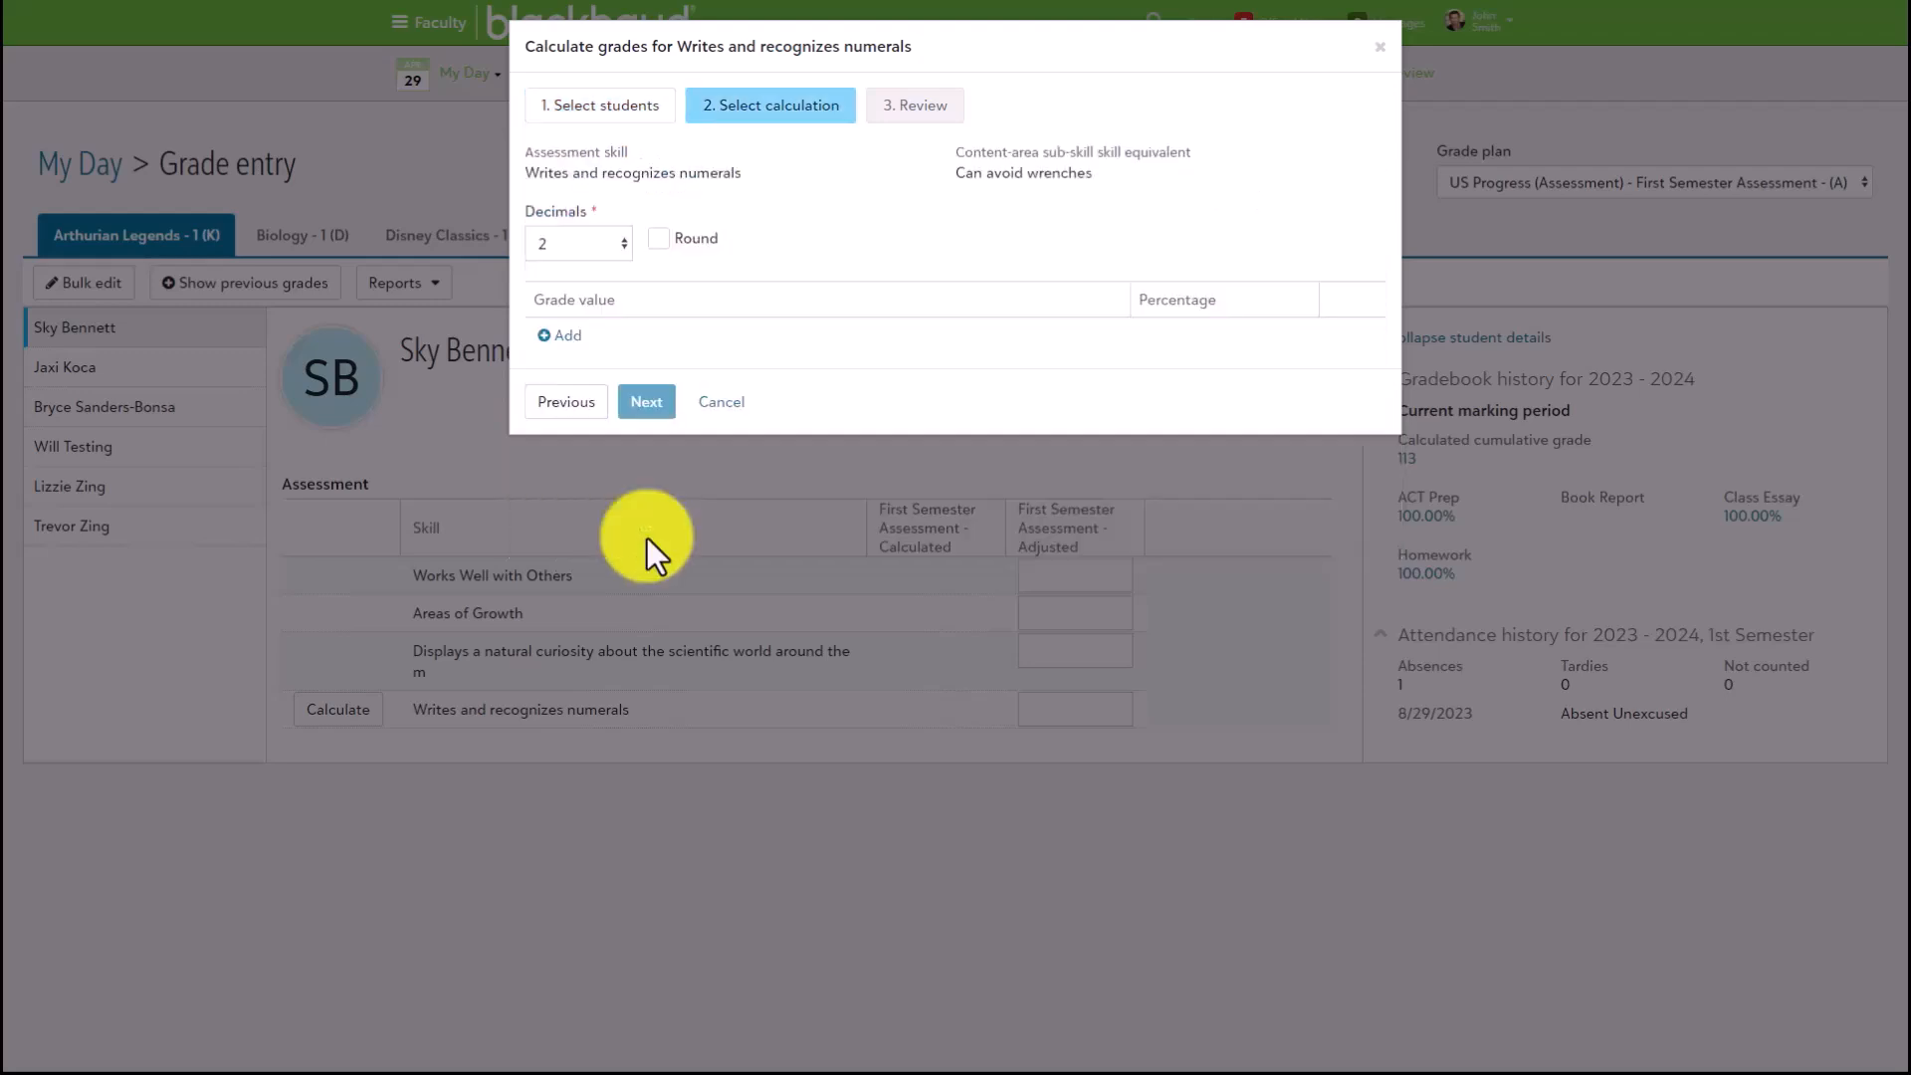
# - Add Cumulative - Skill value as the calculation's grade value with a percentage of 100%
pyautogui.click(564, 336)
pyautogui.click(615, 343)
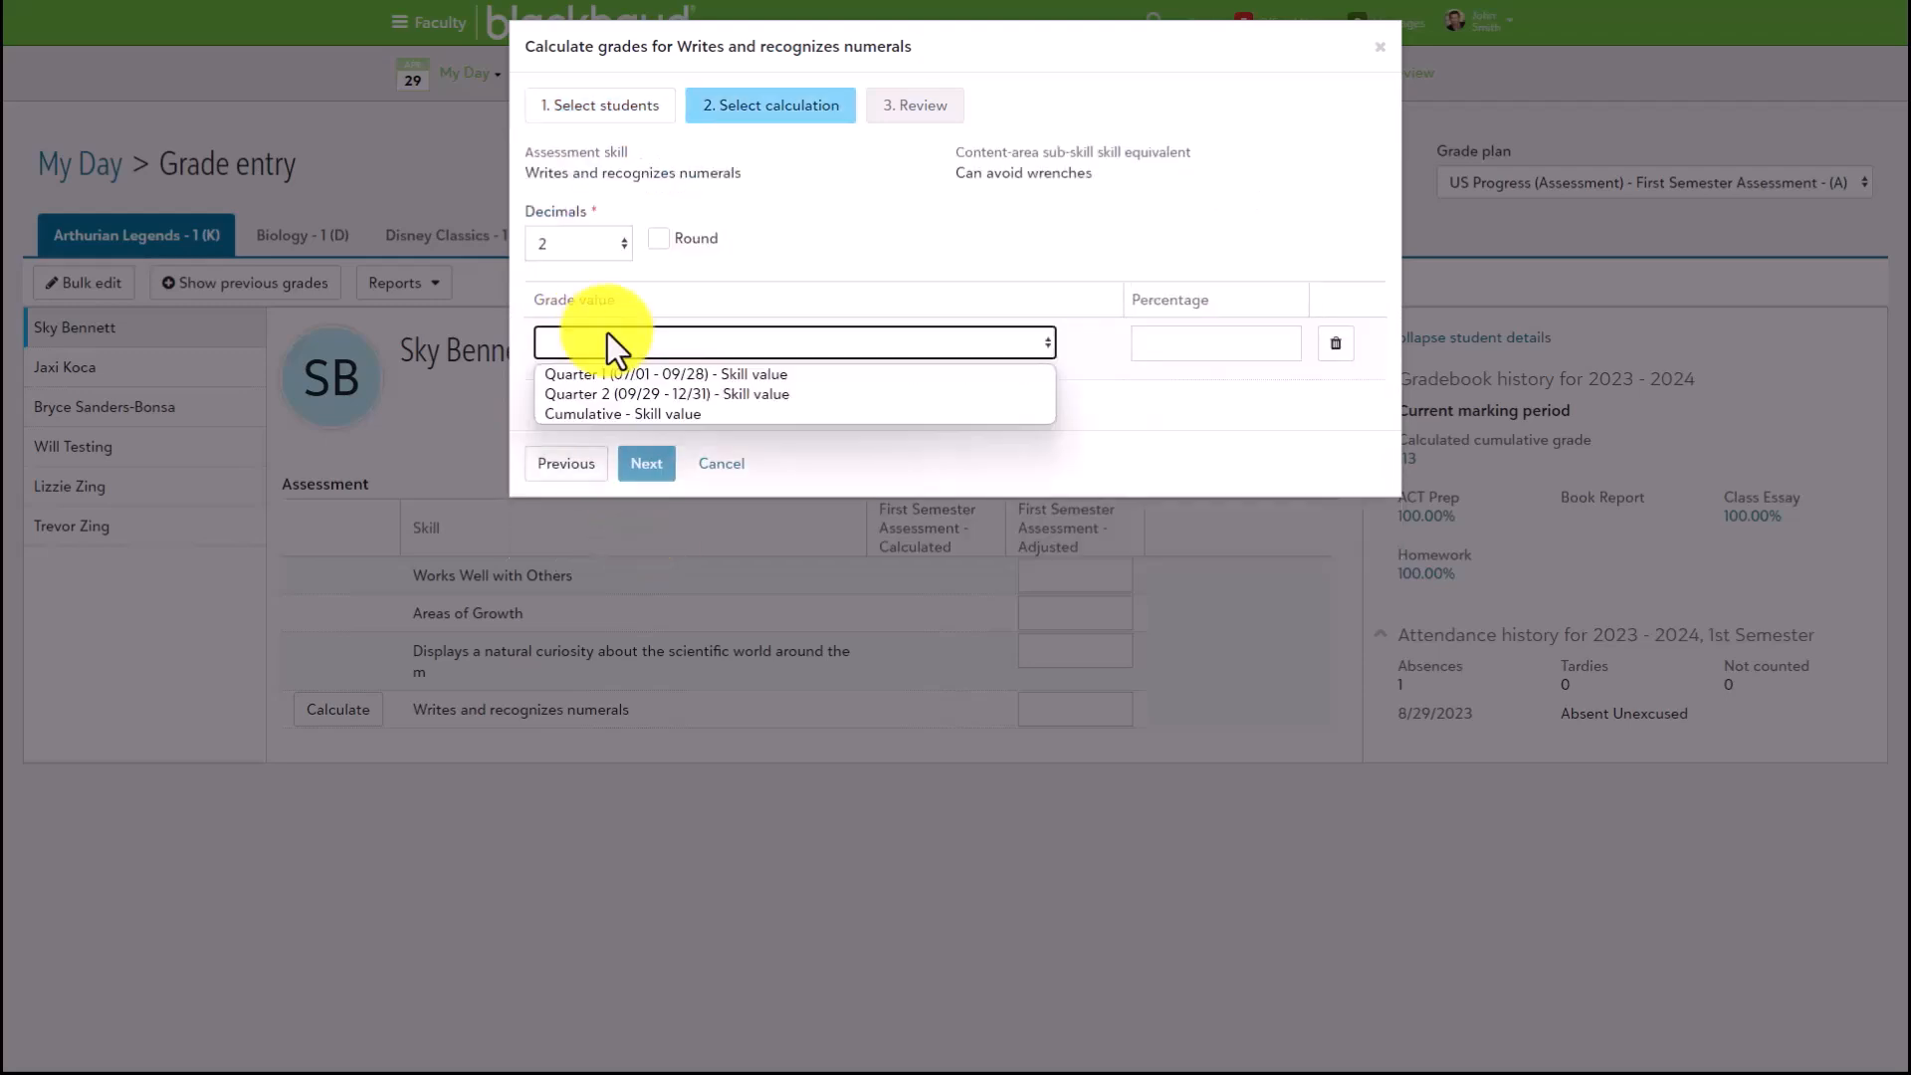
pyautogui.click(815, 413)
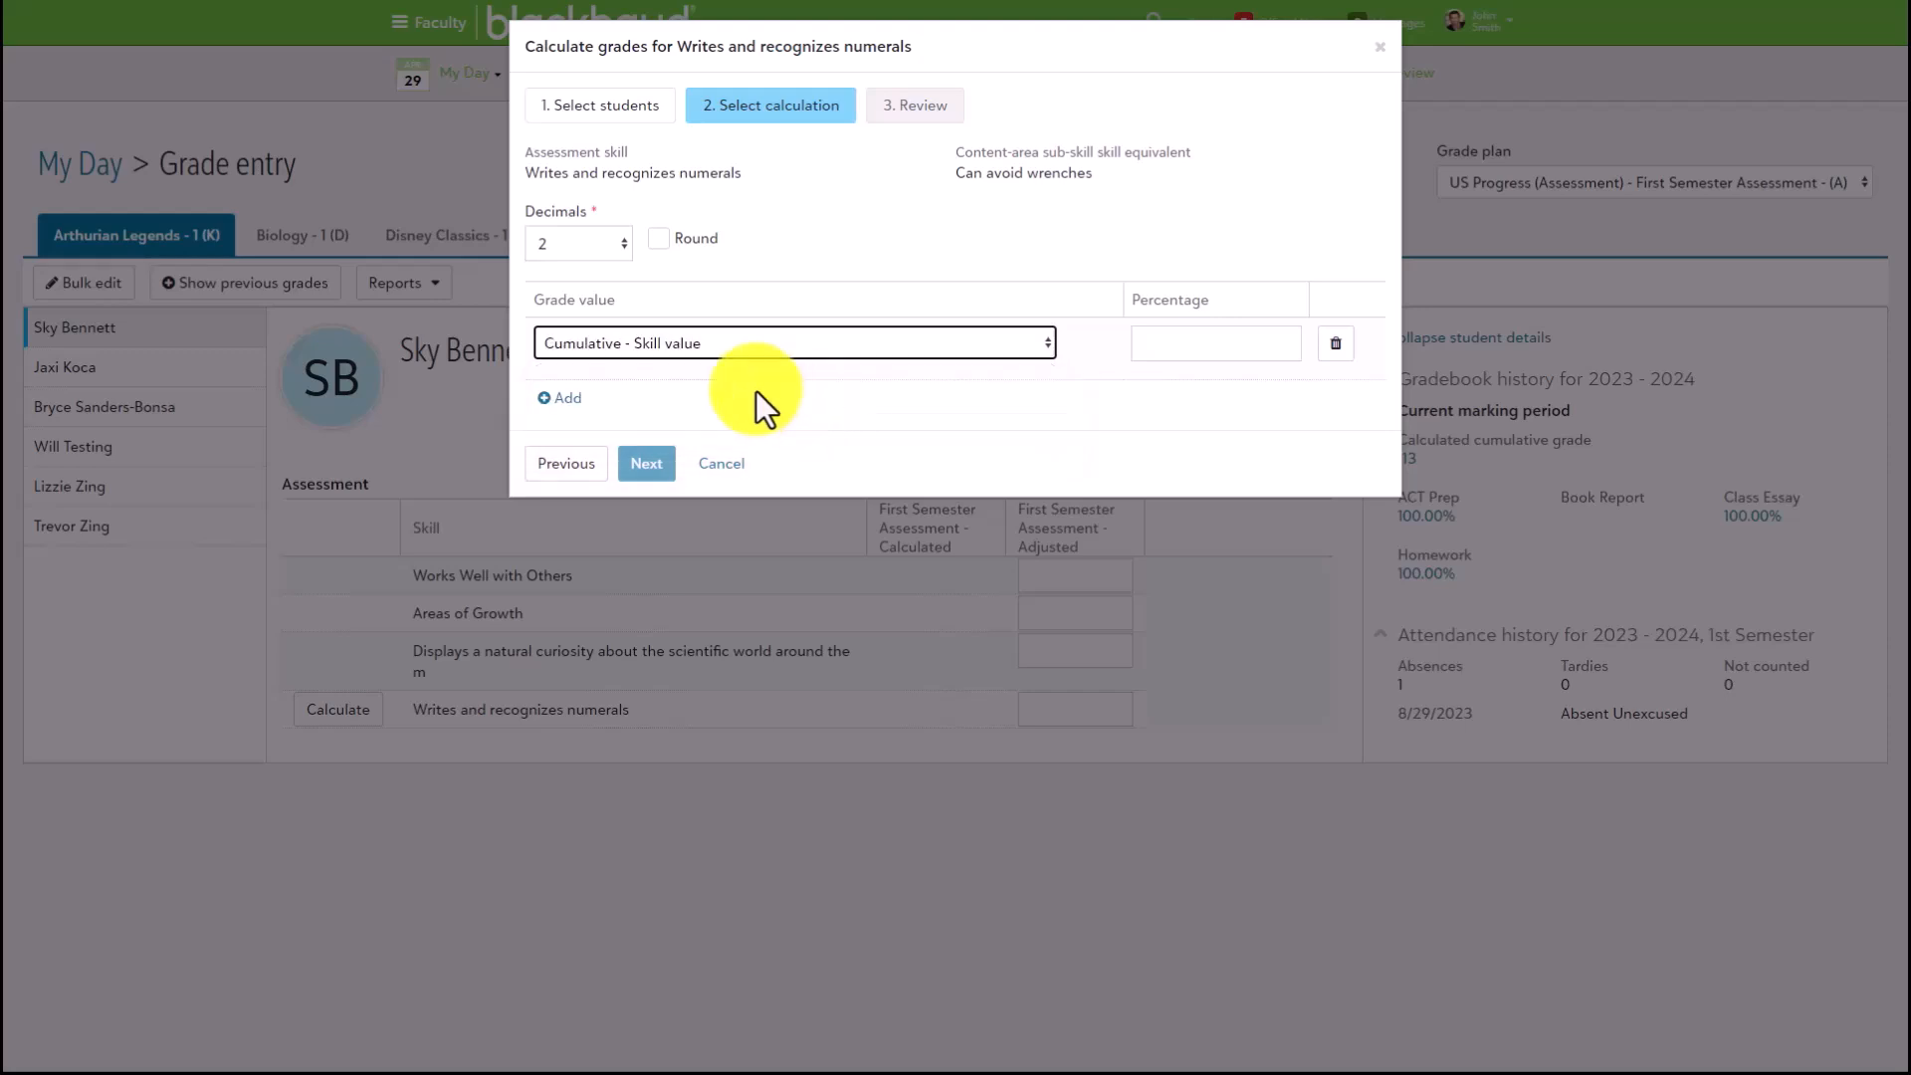
pyautogui.click(1144, 342)
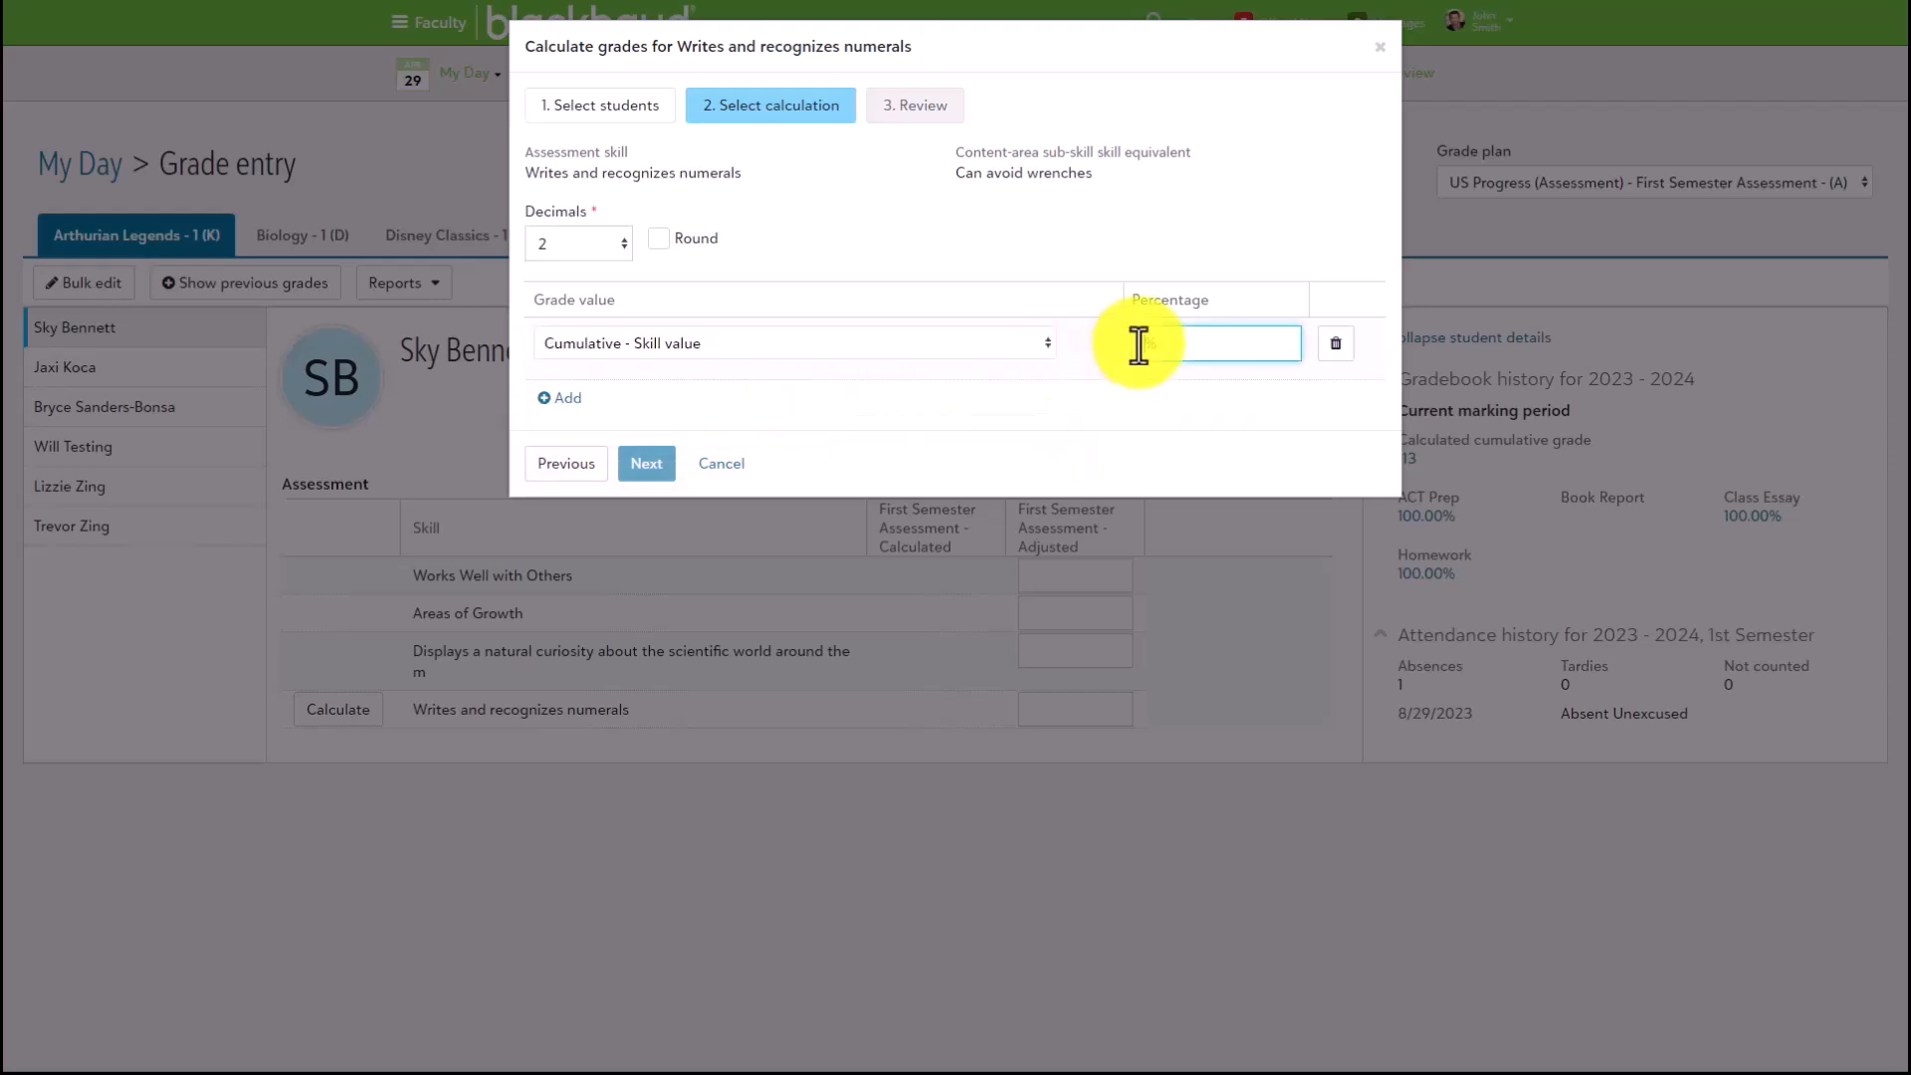
pyautogui.write('100')
pyautogui.click(998, 411)
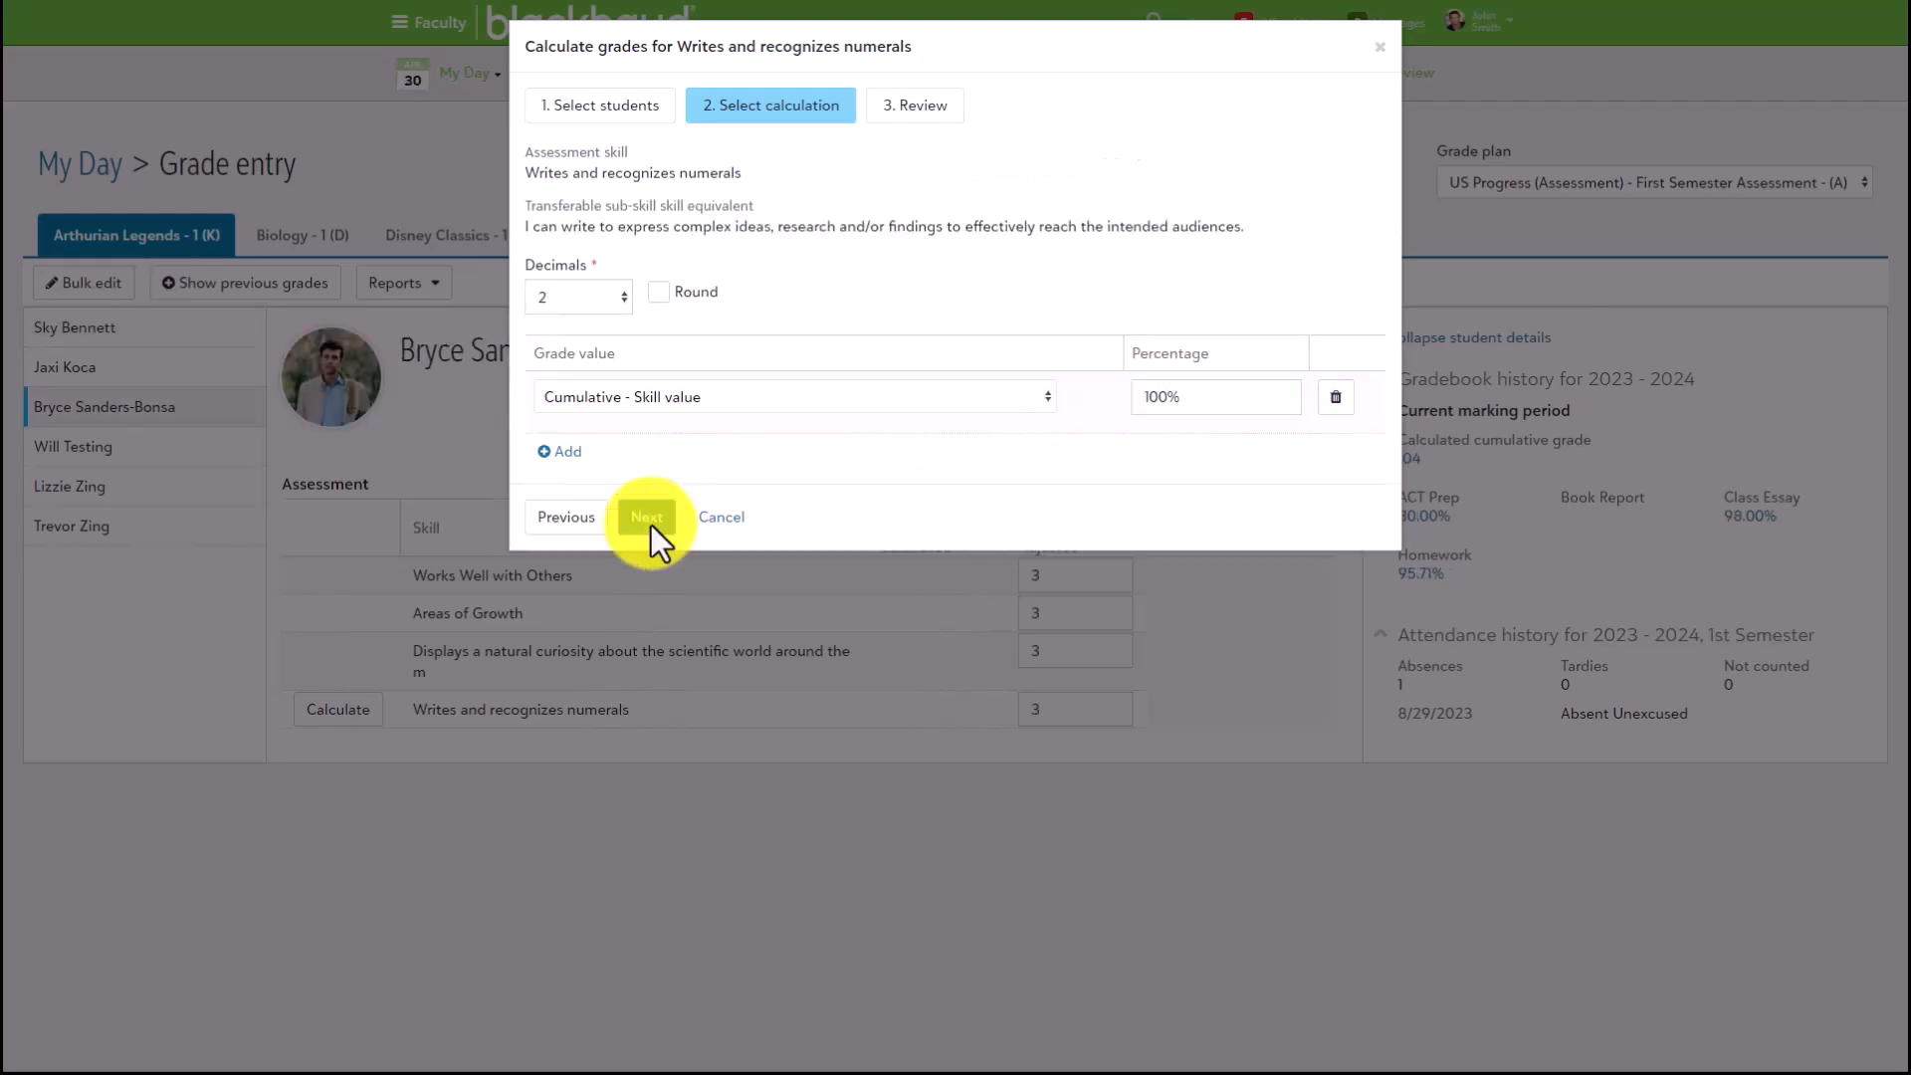
# - Review the sample student's calculation for Writes and recognizes numerals and finish calculating the grades
pyautogui.click(649, 518)
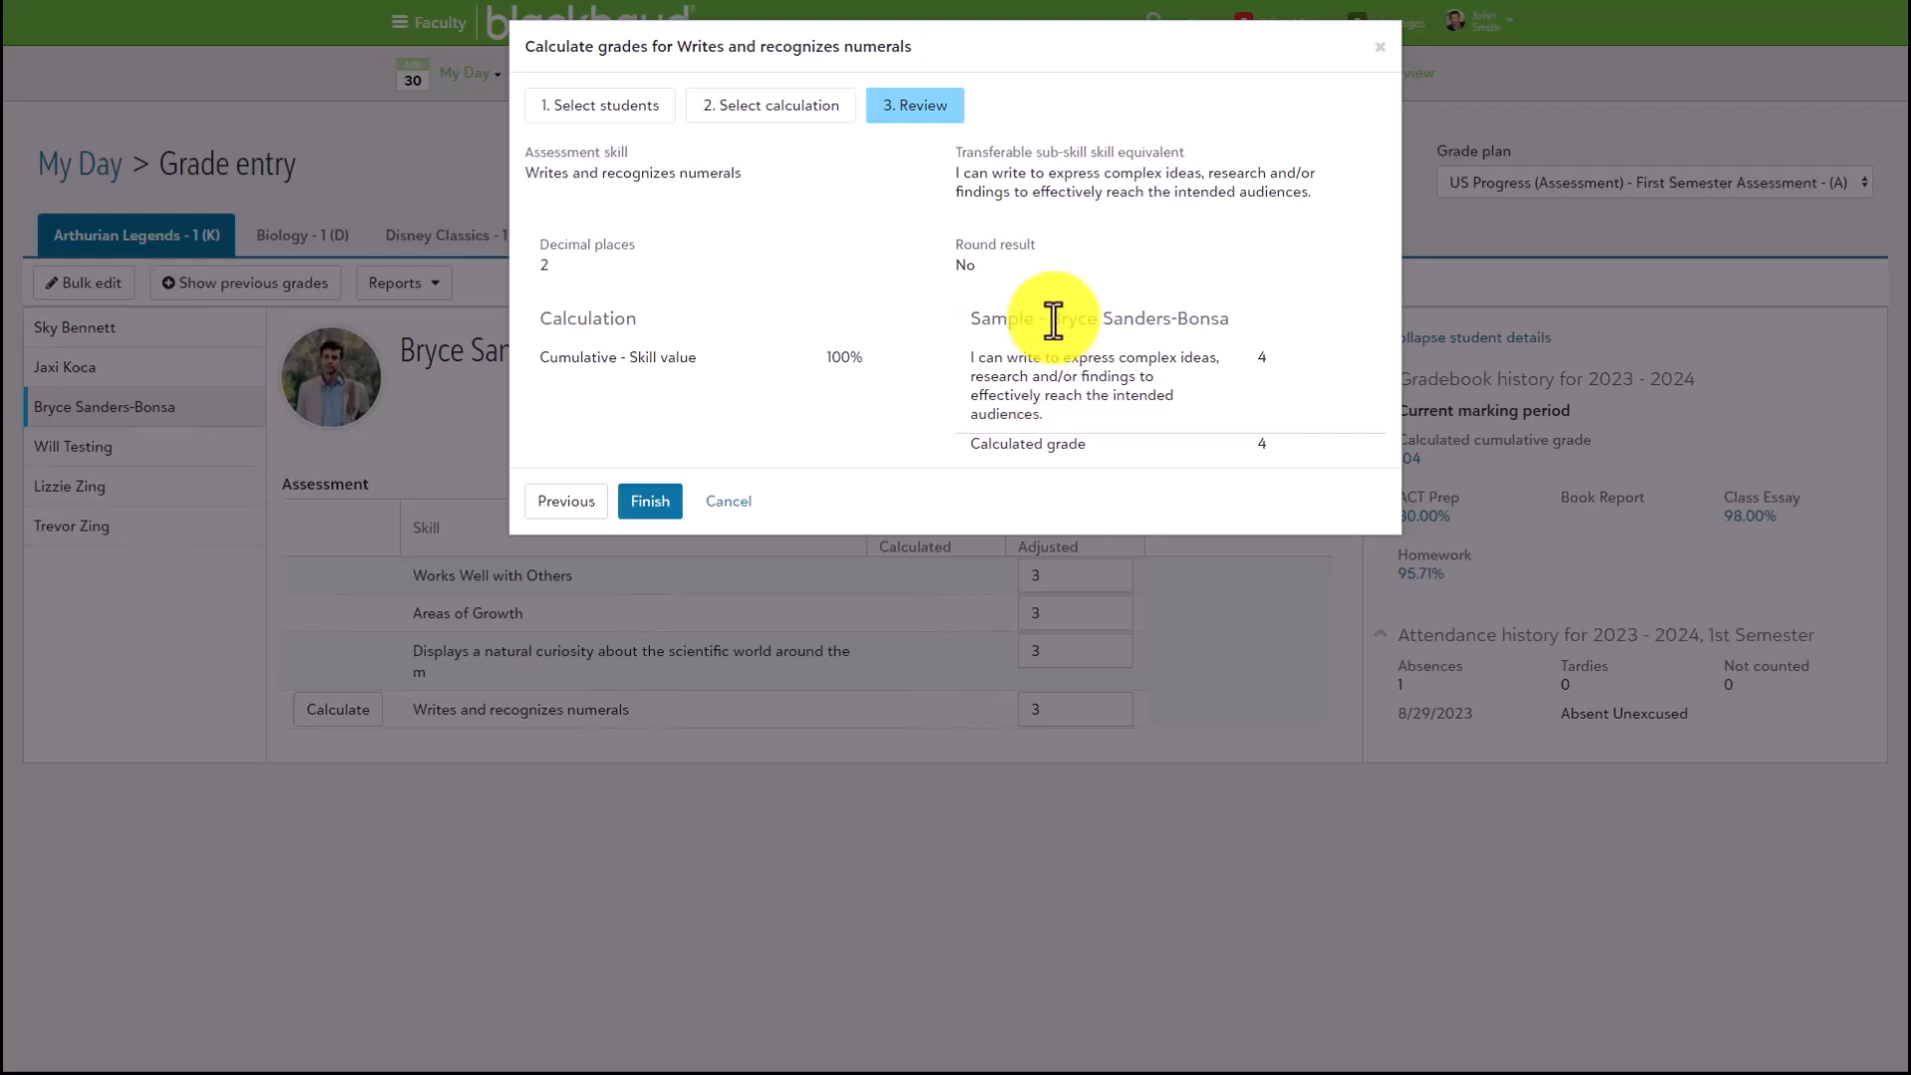
pyautogui.moveTo(1051, 320); pyautogui.dragTo(1225, 323)
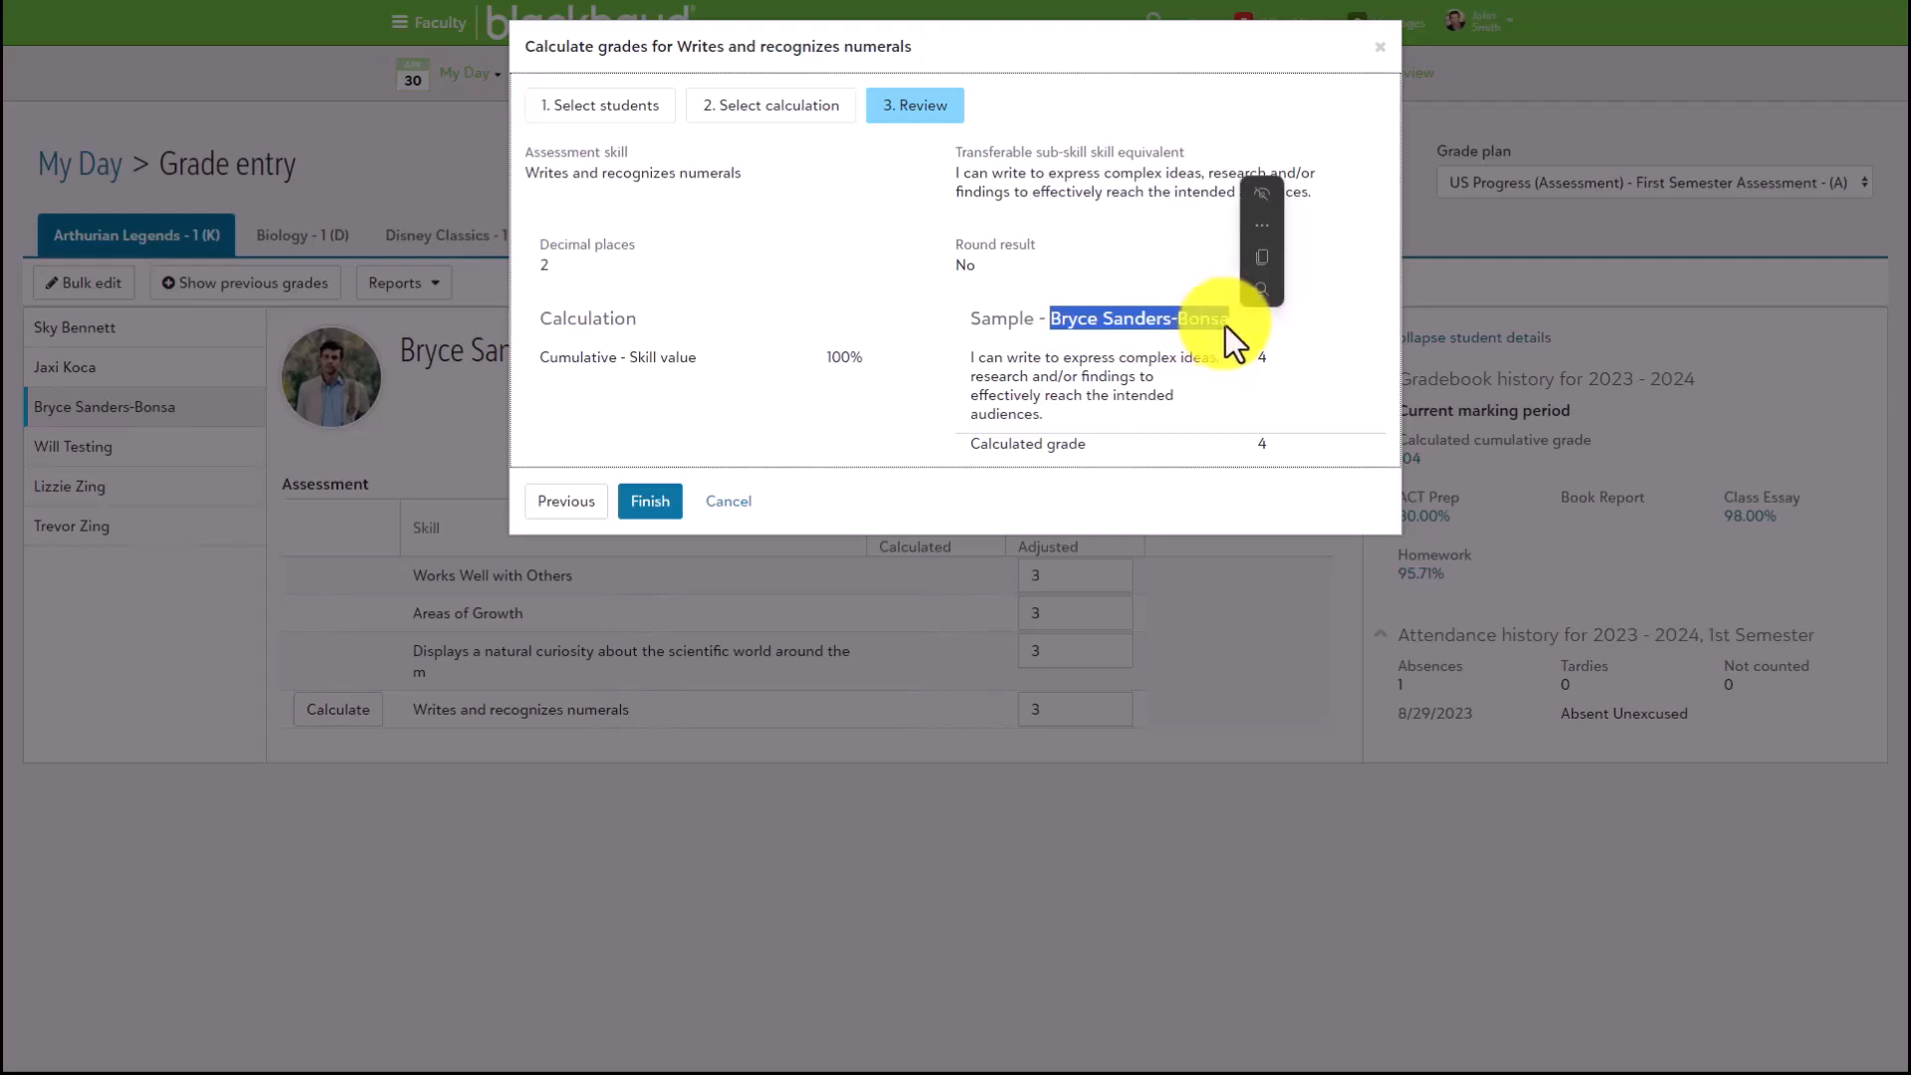
pyautogui.click(1214, 349)
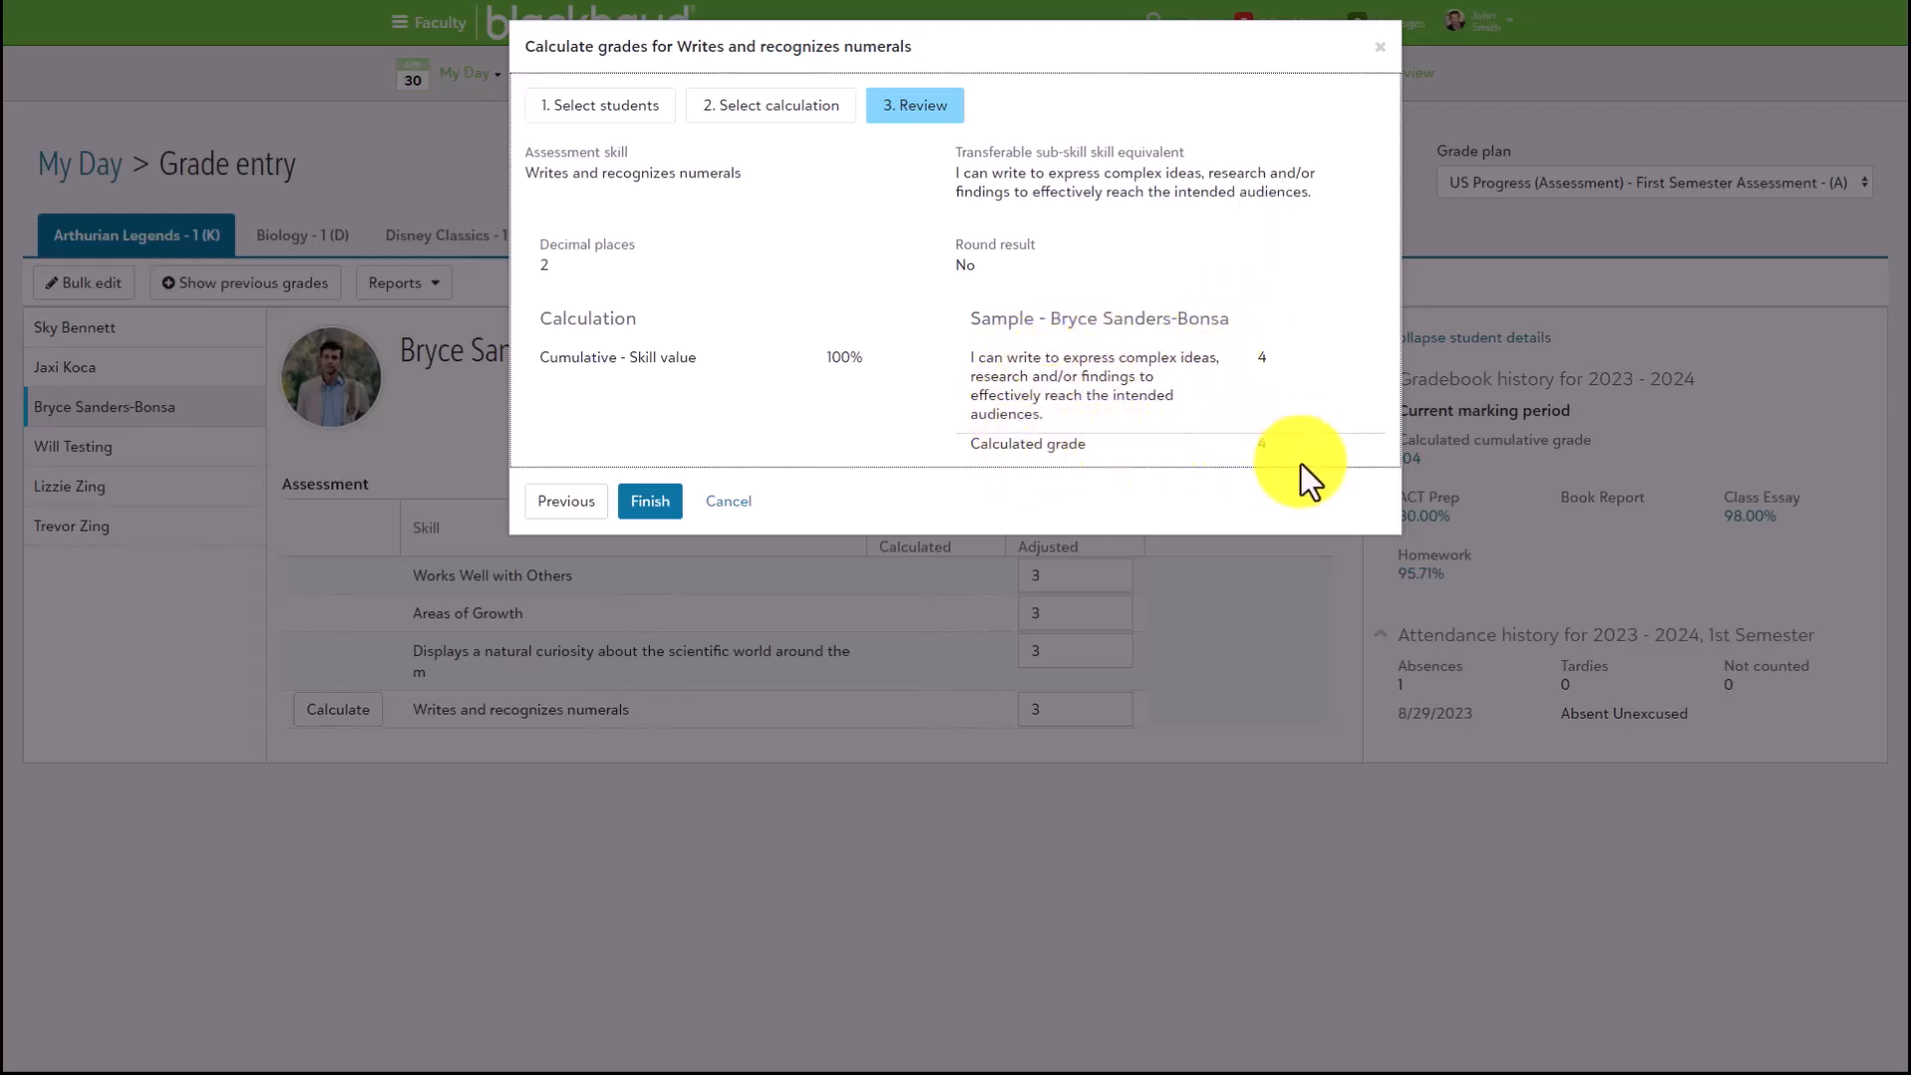
pyautogui.click(661, 503)
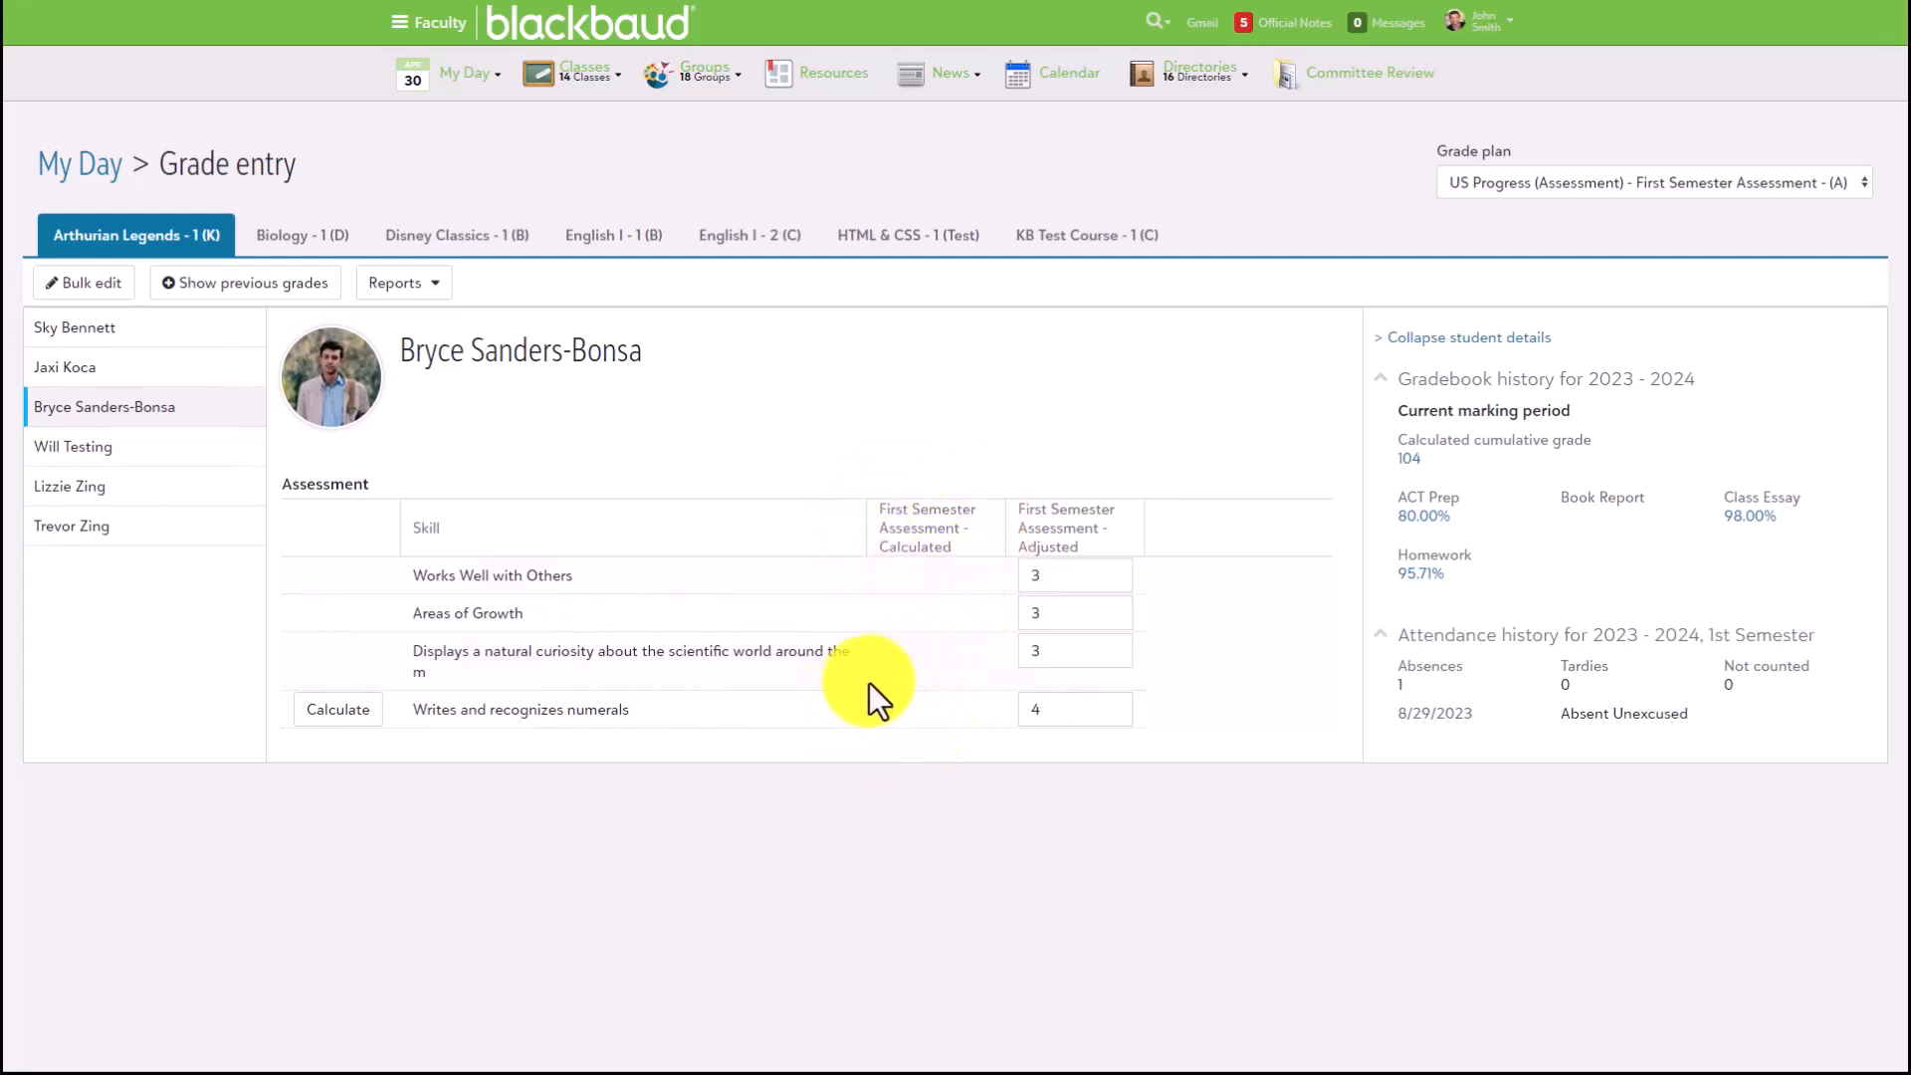
pyautogui.click(1067, 709)
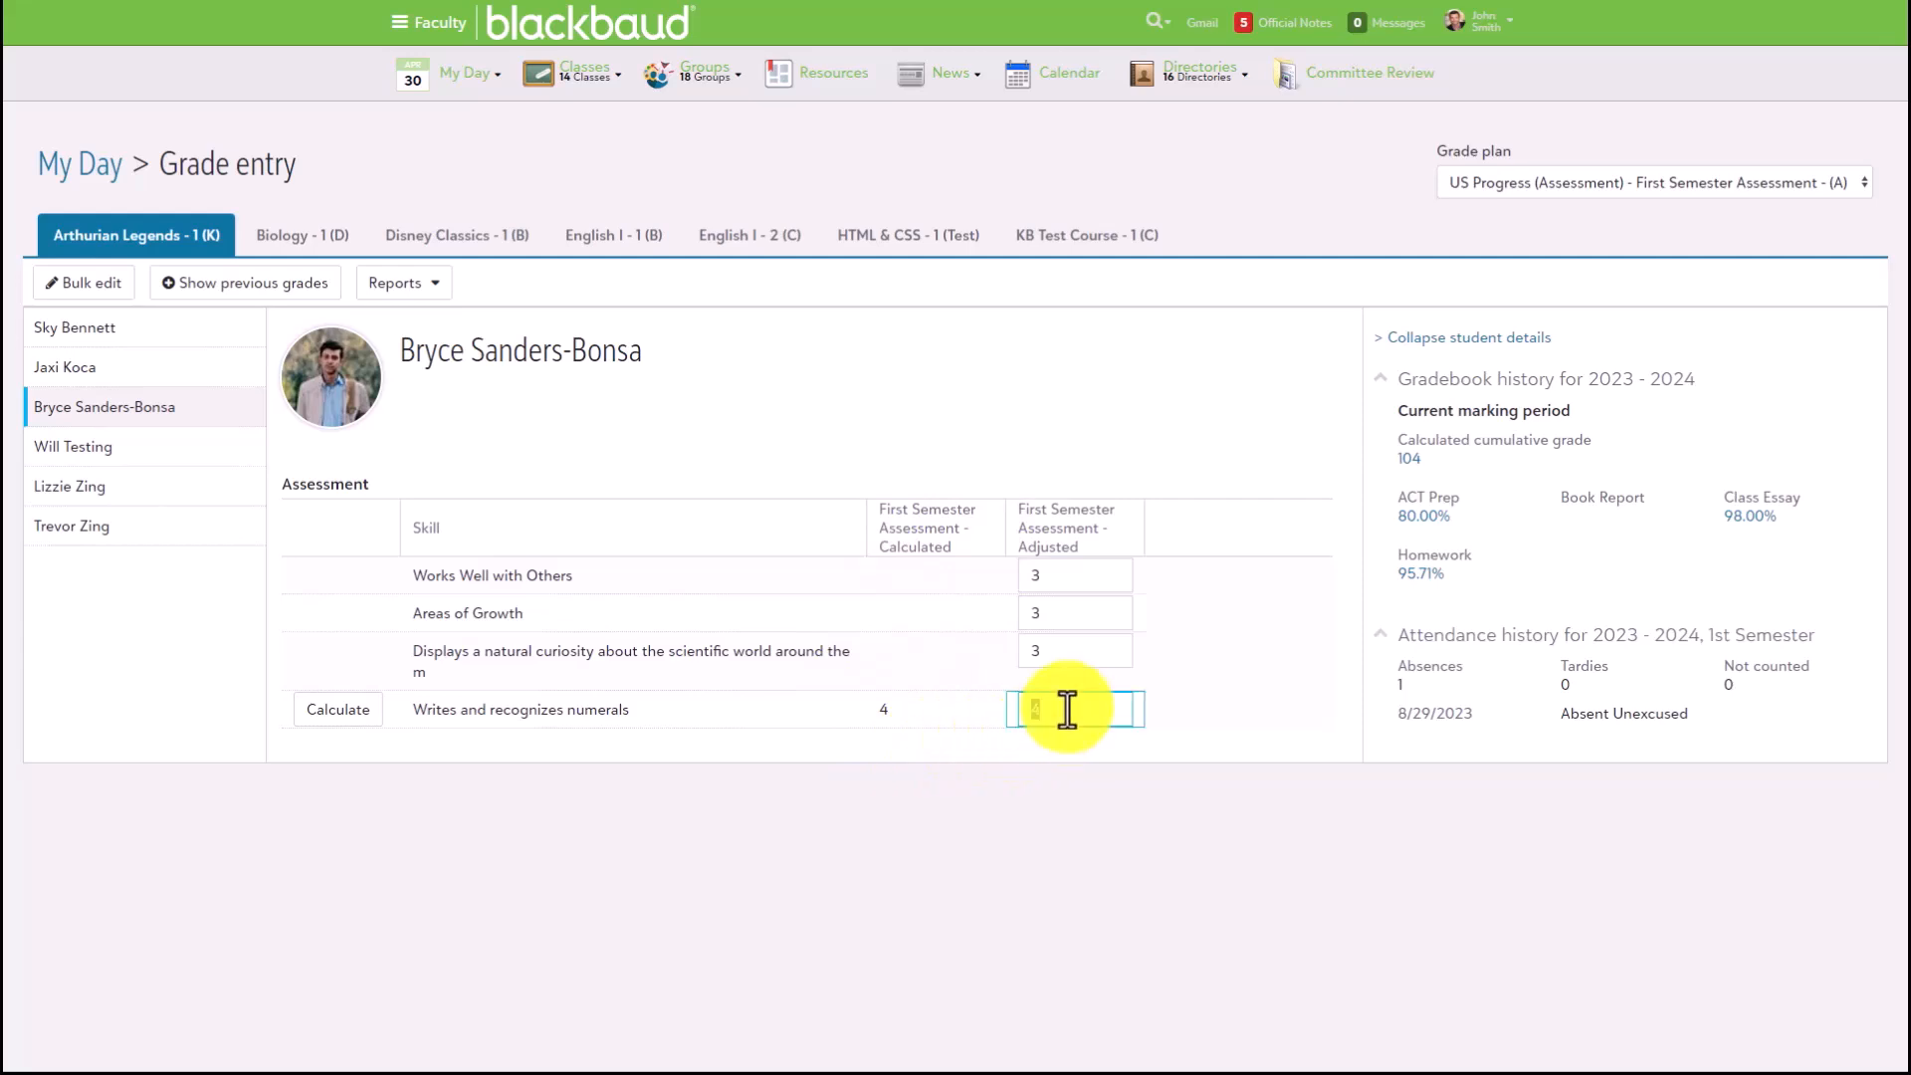
pyautogui.click(1030, 814)
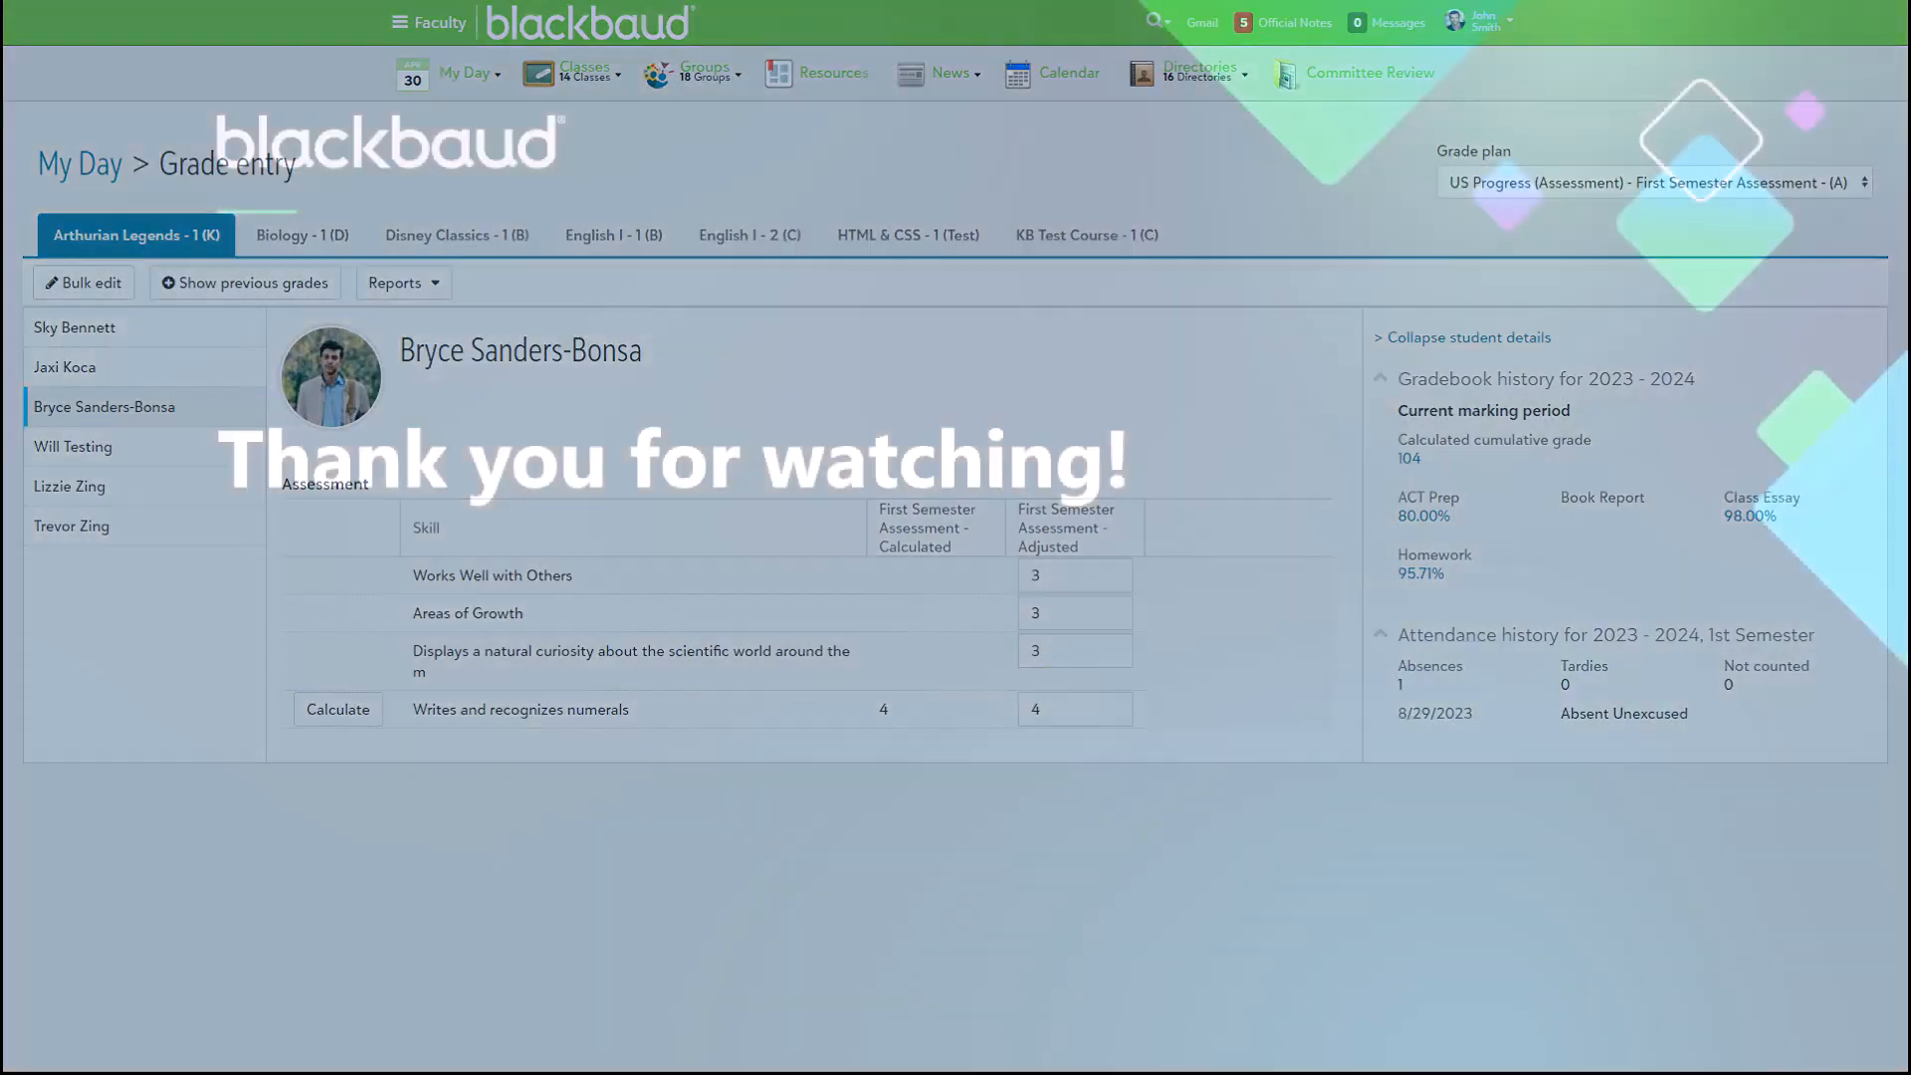